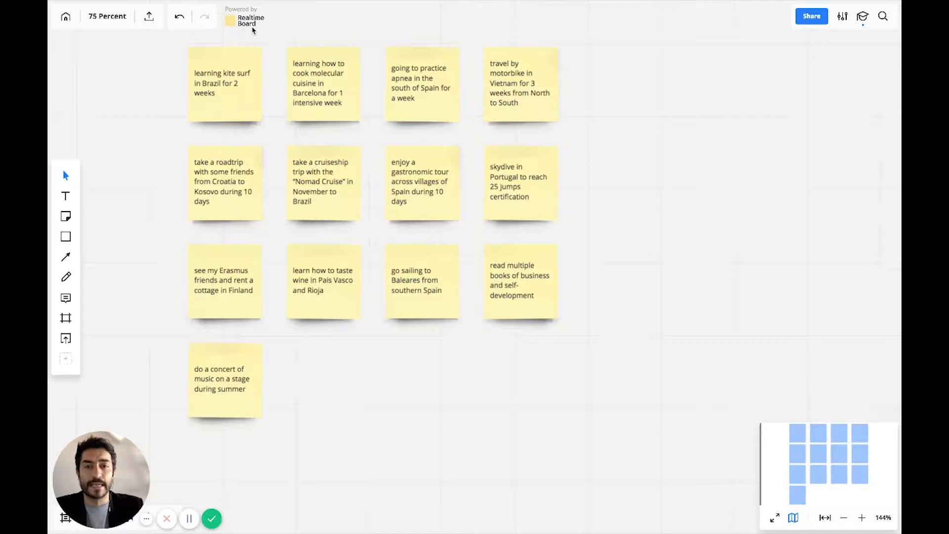
Add a blue sticky note reading "Idea 1" and place it in the empty area right of the yellow notes.
{"action": "left_click", "coordinate": [67, 217]}
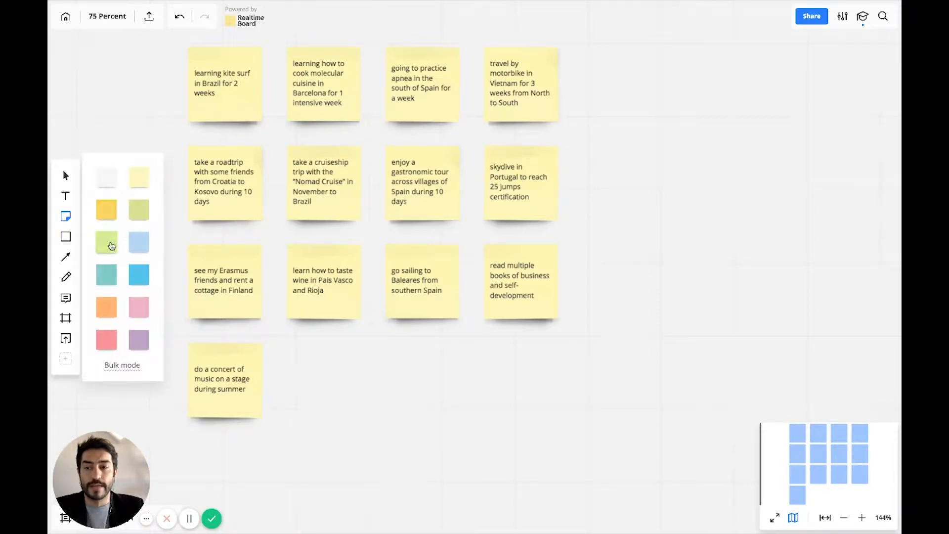
{"action": "left_click", "coordinate": [139, 243]}
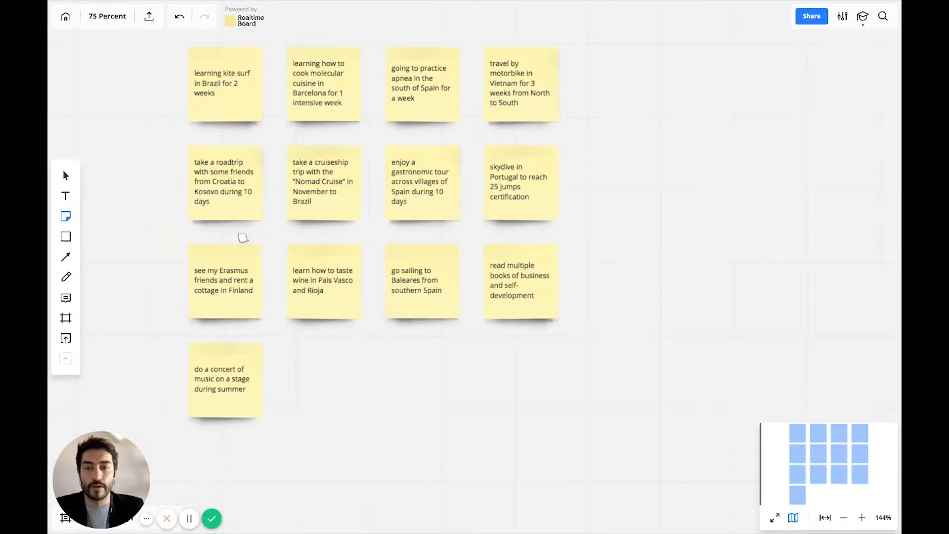
{"action": "left_click", "coordinate": [592, 143]}
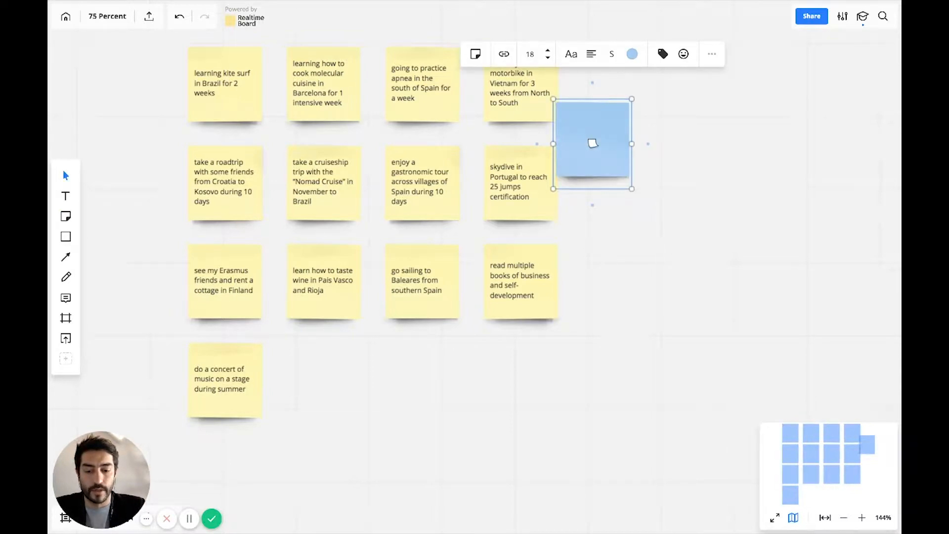
{"action": "type", "text": "Id"}
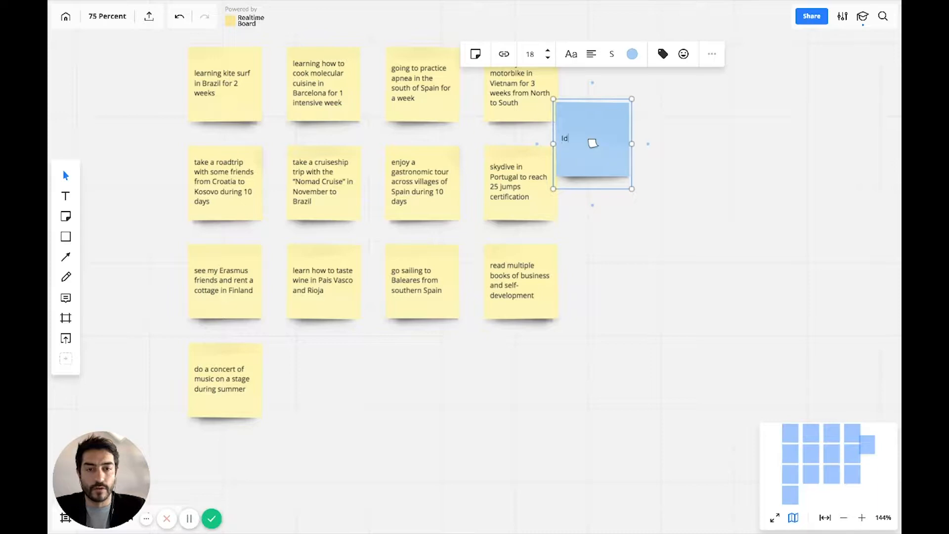
{"action": "type", "text": "ea 1"}
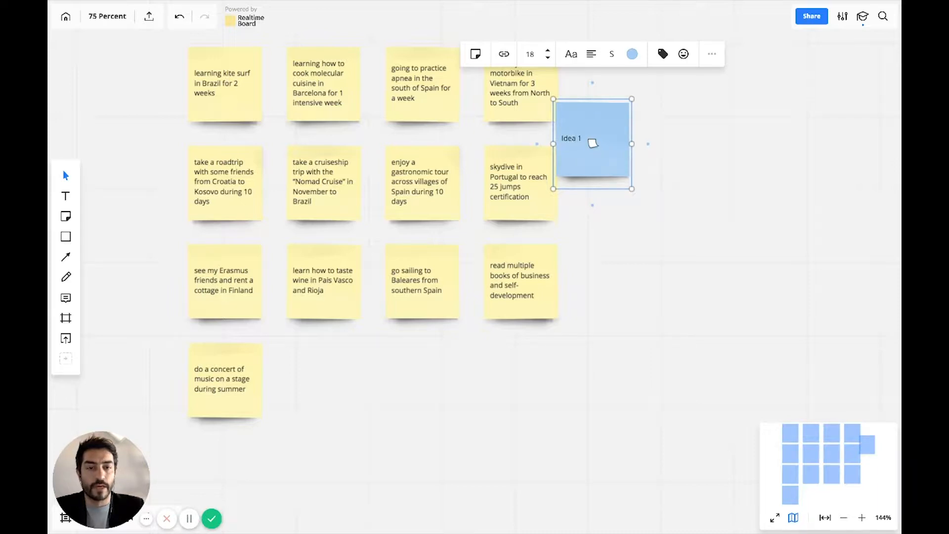
{"action": "left_click", "coordinate": [649, 136]}
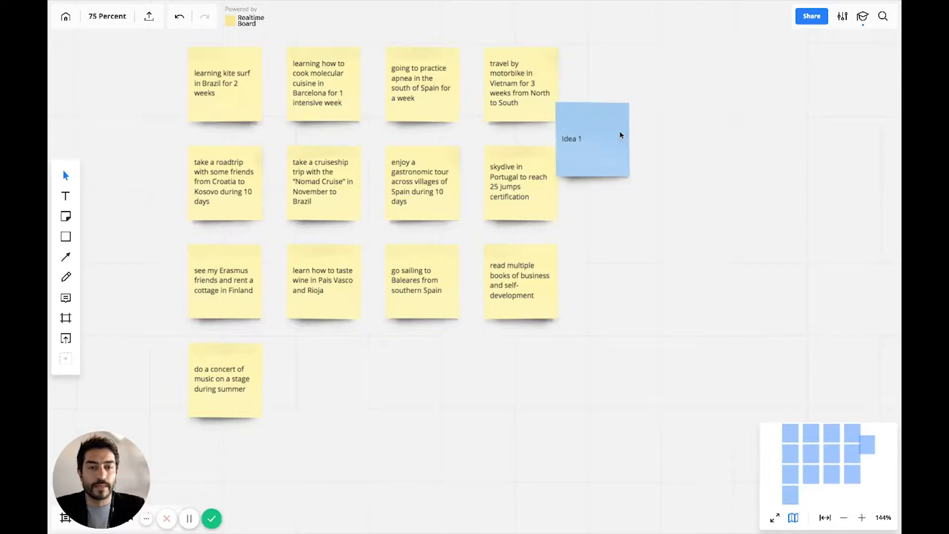
{"action": "left_click_drag", "start_coordinate": [609, 134], "coordinate": [681, 186]}
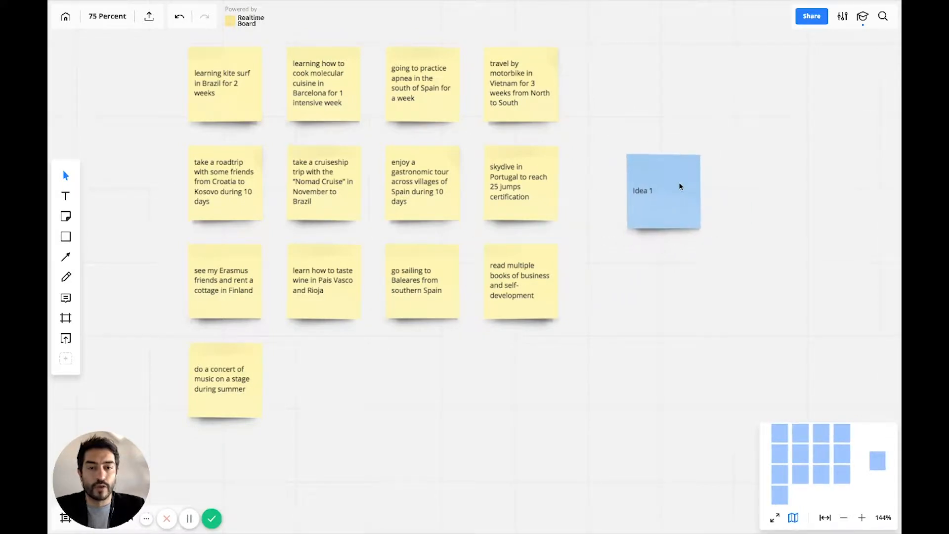
Delete the blue "Idea 1" sticky note from the board.
{"action": "scroll", "coordinate": [596, 215], "scroll_direction": "up", "scroll_amount": 2}
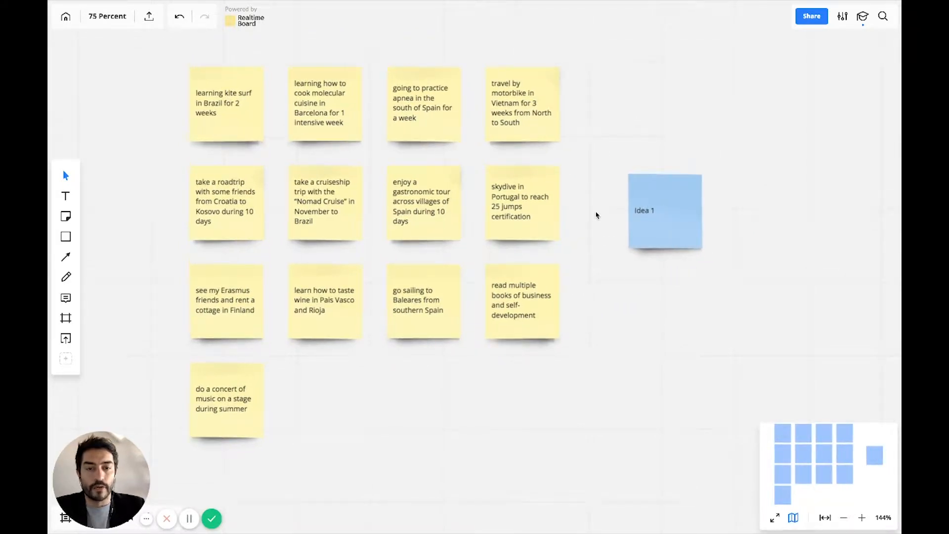
{"action": "scroll", "coordinate": [596, 214], "scroll_direction": "down", "scroll_amount": 5}
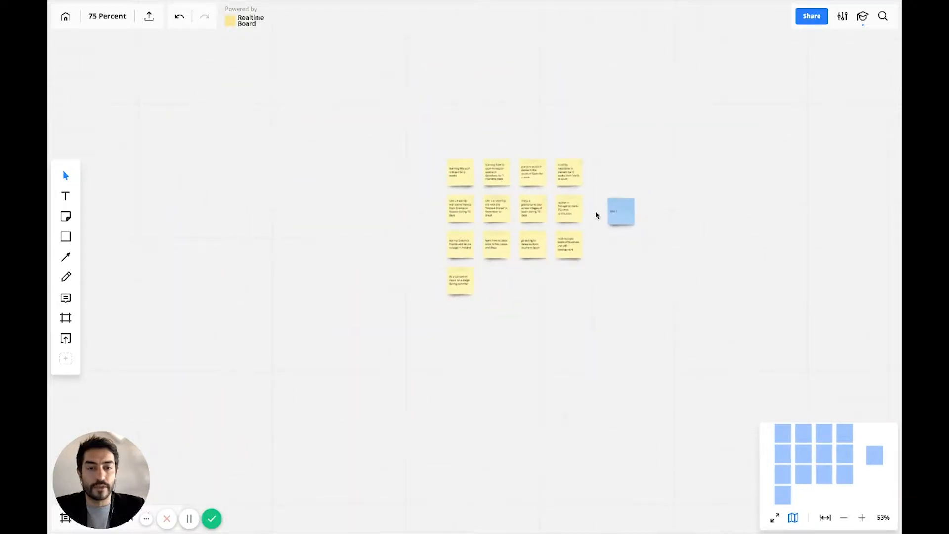
{"action": "scroll", "coordinate": [596, 214], "scroll_direction": "down", "scroll_amount": 3}
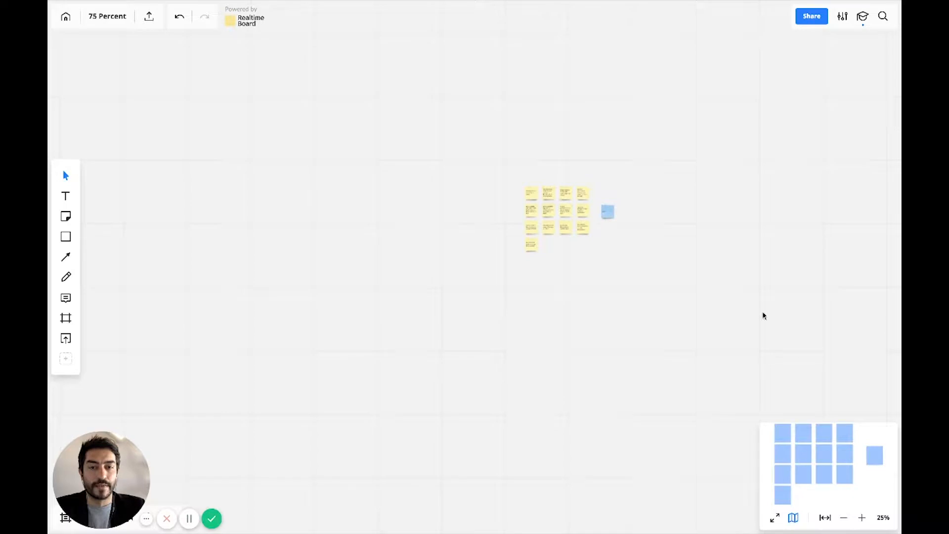
{"action": "left_click", "coordinate": [611, 217]}
{"action": "key", "text": "Delete"}
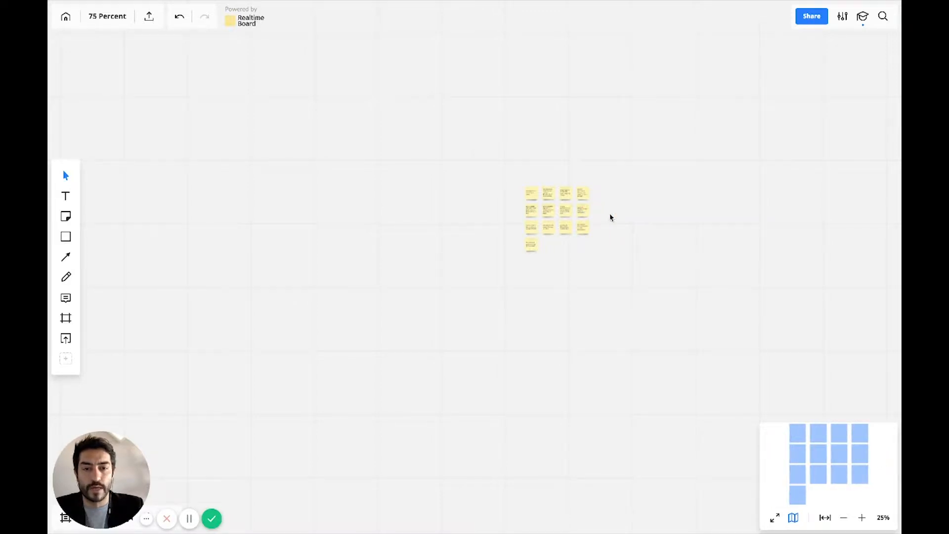
Add a text heading reading "What would the perfect be?" above the yellow sticky notes.
{"action": "scroll", "coordinate": [611, 217], "scroll_direction": "up", "scroll_amount": 10}
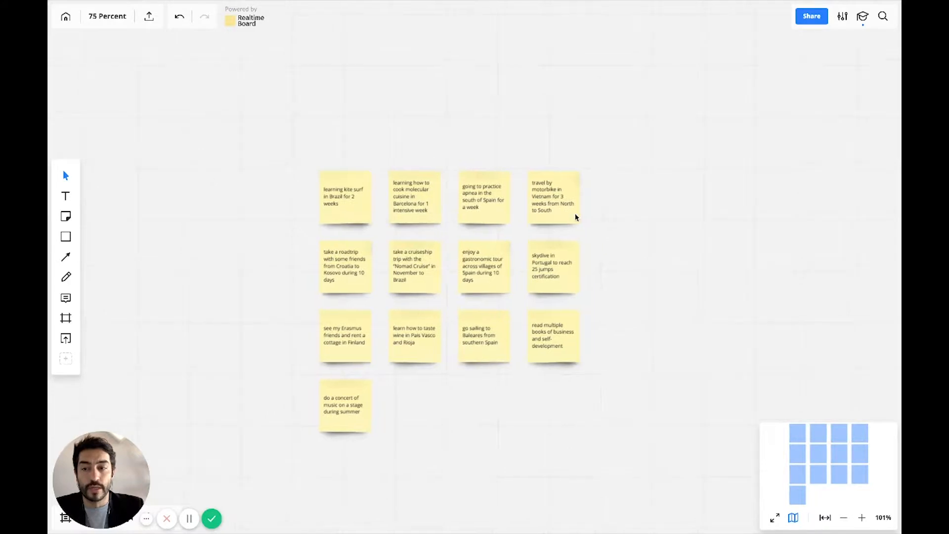
{"action": "left_click", "coordinate": [65, 196]}
{"action": "left_click_drag", "start_coordinate": [325, 103], "coordinate": [572, 136]}
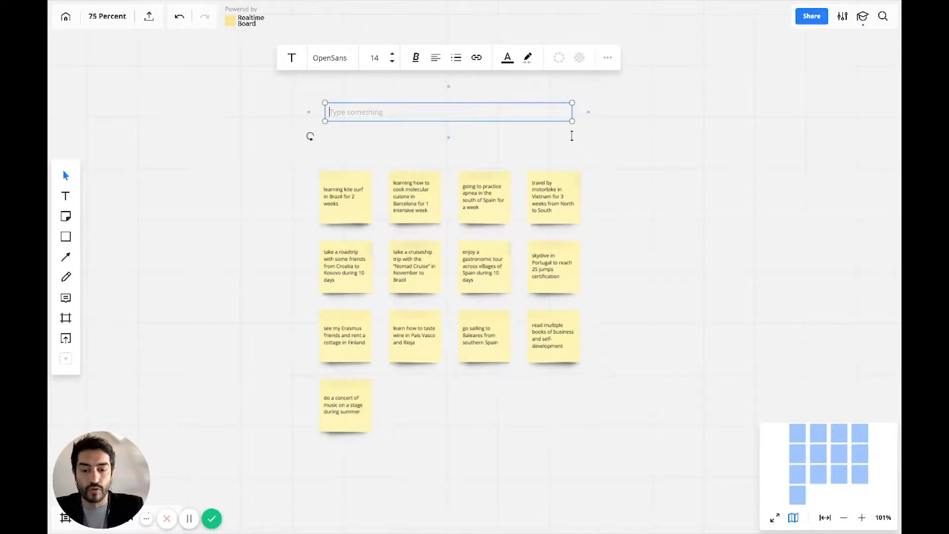
{"action": "type", "text": "Wha"}
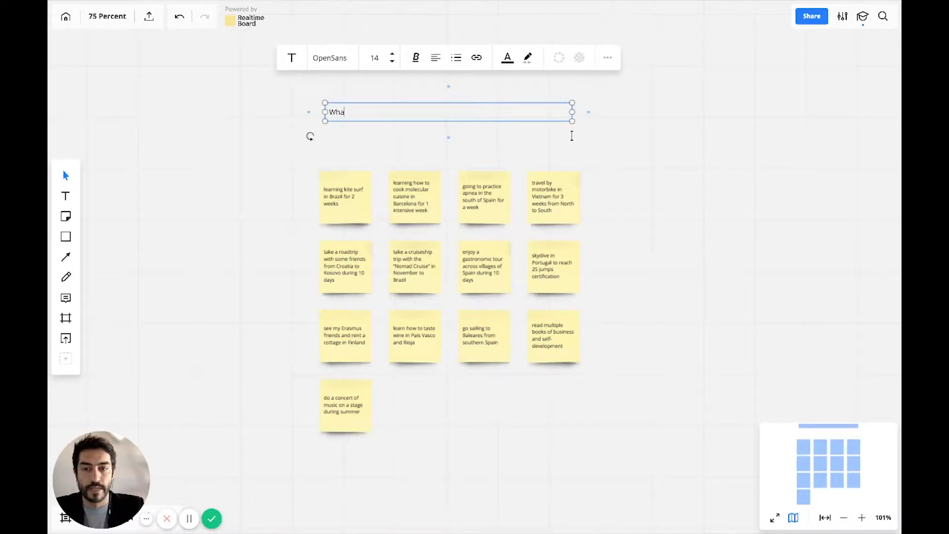
{"action": "type", "text": "t would be the"}
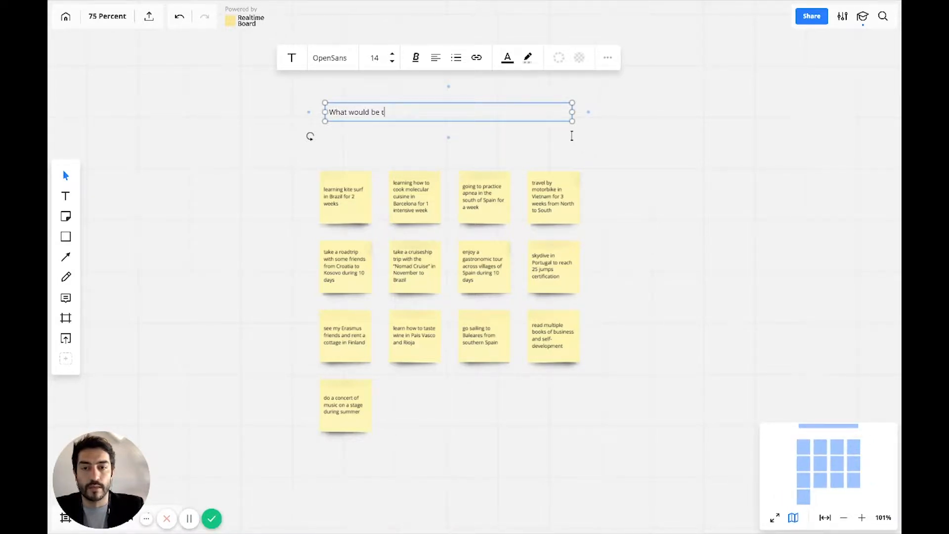
{"action": "key", "text": "BackSpace"}
{"action": "key", "text": "BackSpace"}
{"action": "key", "text": "BackSpace"}
{"action": "key", "text": "BackSpace"}
{"action": "key", "text": "BackSpace"}
{"action": "key", "text": "BackSpace"}
{"action": "type", "text": "the perfect be?"}
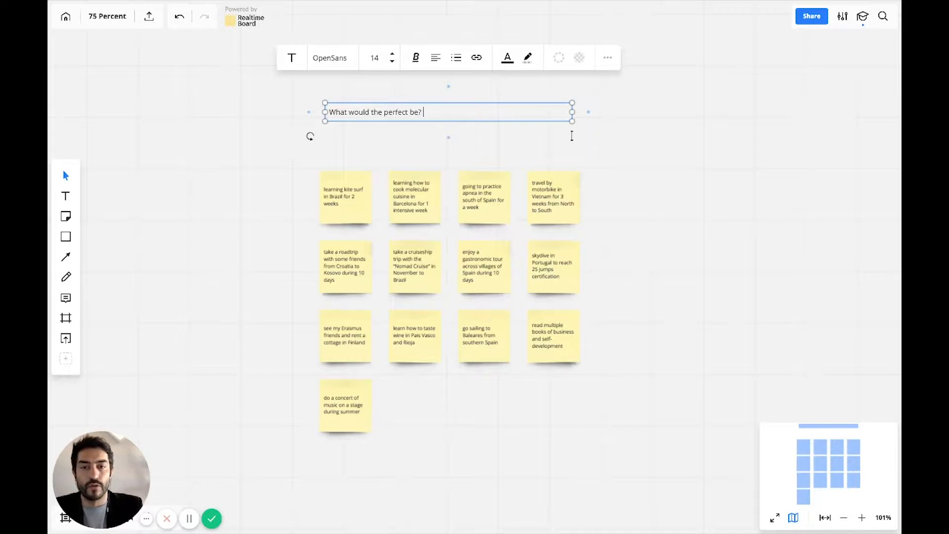
{"action": "left_click", "coordinate": [549, 155]}
Format the heading in bold at size 24 and position it just above the first row of notes, aligned with their left edge.
{"action": "left_click_drag", "start_coordinate": [409, 112], "coordinate": [401, 152]}
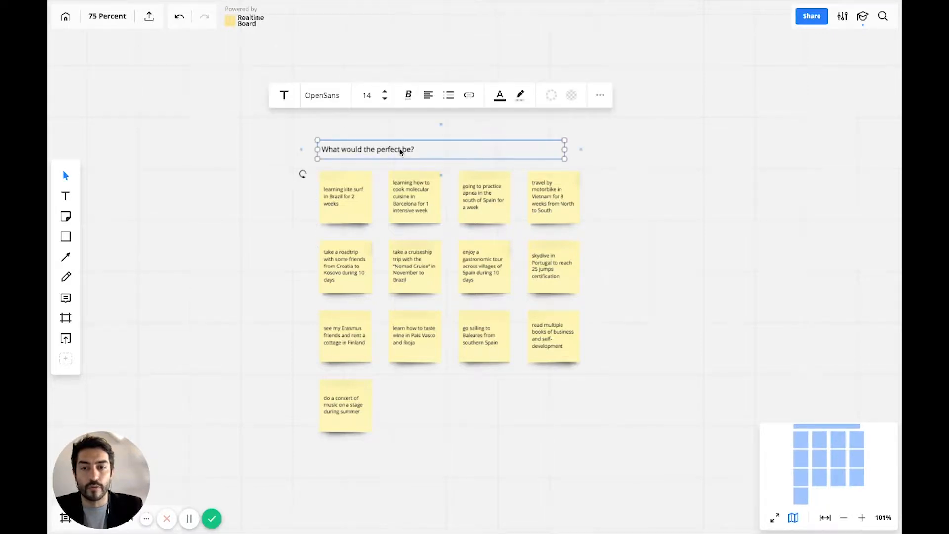
{"action": "left_click", "coordinate": [387, 95]}
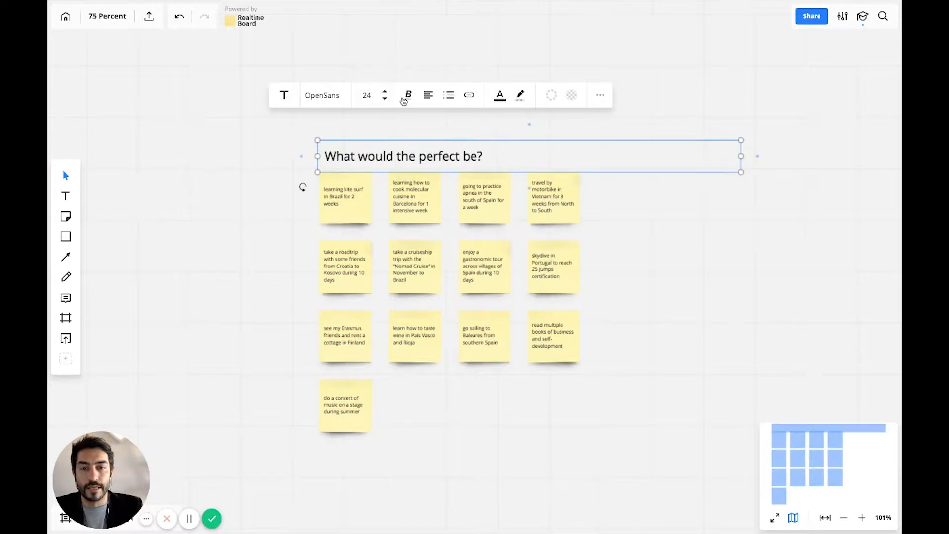
{"action": "left_click", "coordinate": [407, 95]}
{"action": "left_click", "coordinate": [379, 124]}
{"action": "left_click_drag", "start_coordinate": [372, 155], "coordinate": [371, 139]}
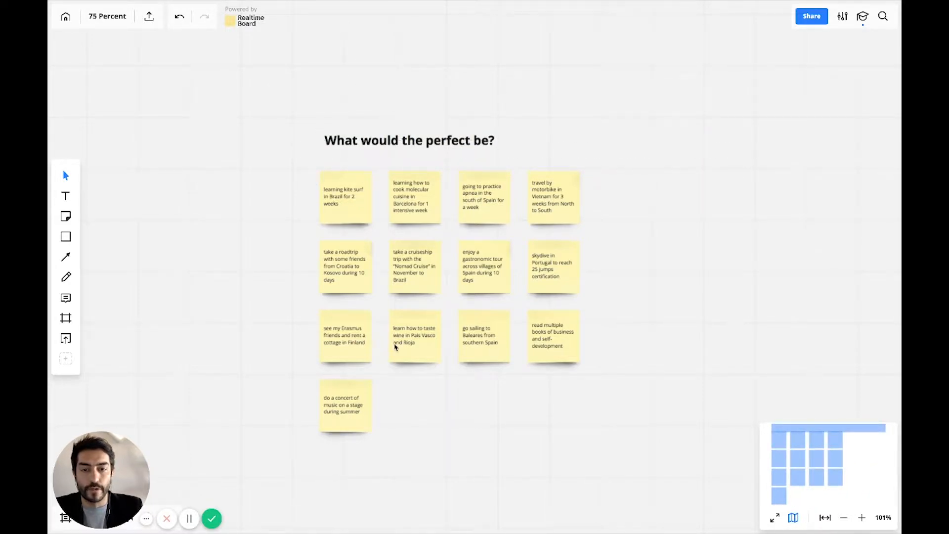
{"action": "left_click_drag", "start_coordinate": [374, 148], "coordinate": [371, 157]}
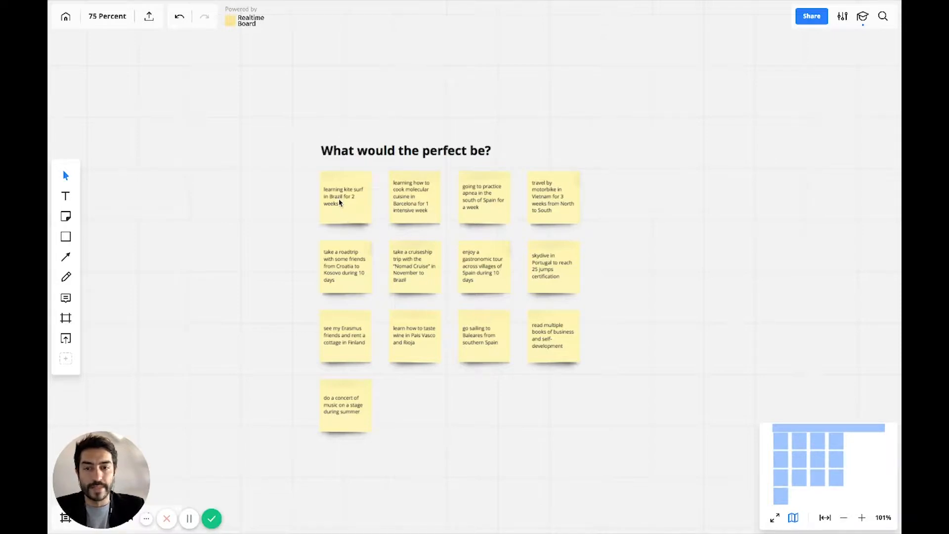
Review the travel and learning ideas on the yellow sticky notes beneath the heading, including the wine-tasting note.
{"action": "scroll", "coordinate": [339, 198], "scroll_direction": "up", "scroll_amount": 5}
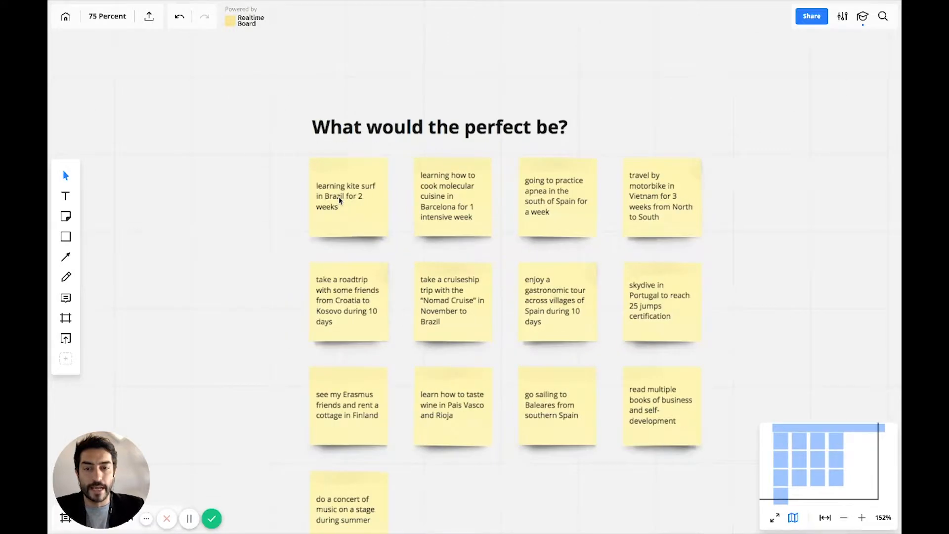
{"action": "scroll", "coordinate": [360, 243], "scroll_direction": "down", "scroll_amount": 2}
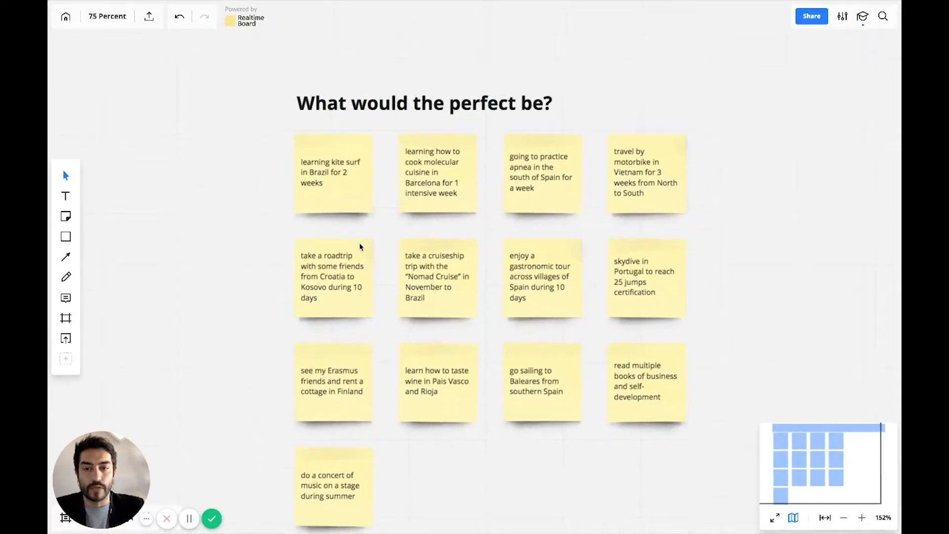
{"action": "scroll", "coordinate": [360, 246], "scroll_direction": "down", "scroll_amount": 2}
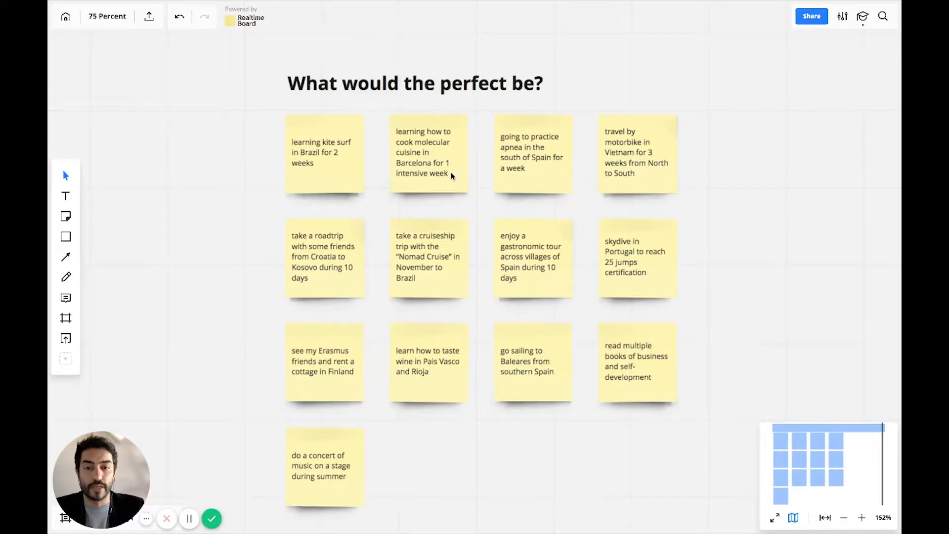
{"action": "scroll", "coordinate": [473, 296], "scroll_direction": "down", "scroll_amount": 3}
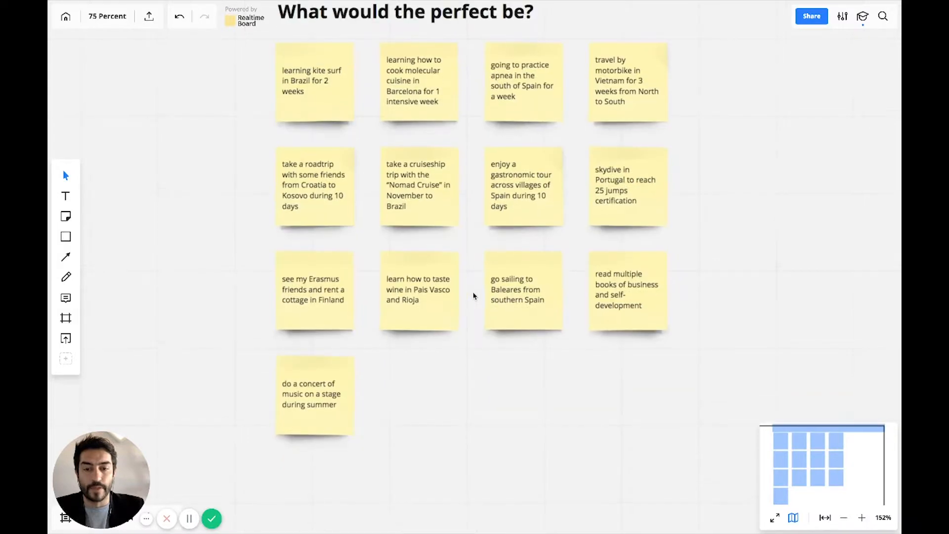
{"action": "left_click", "coordinate": [406, 290]}
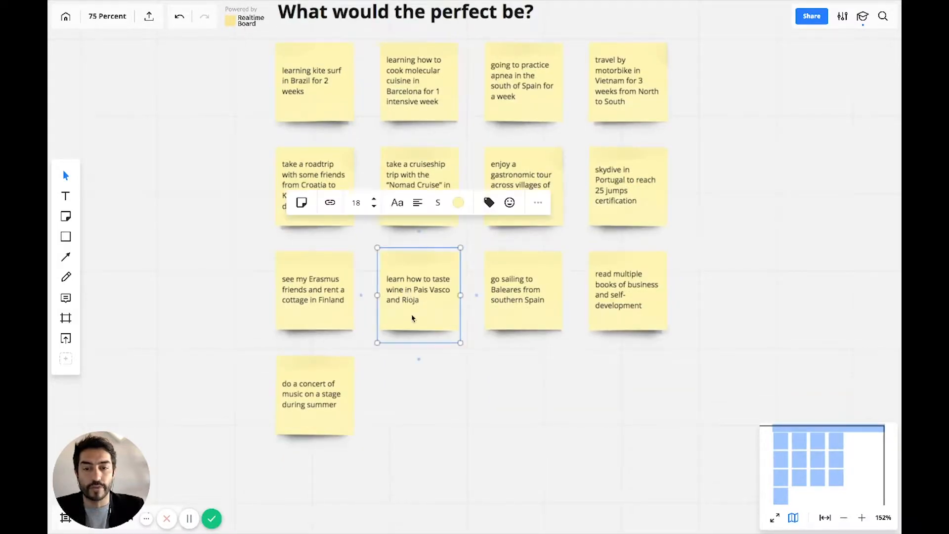
{"action": "left_click", "coordinate": [425, 361]}
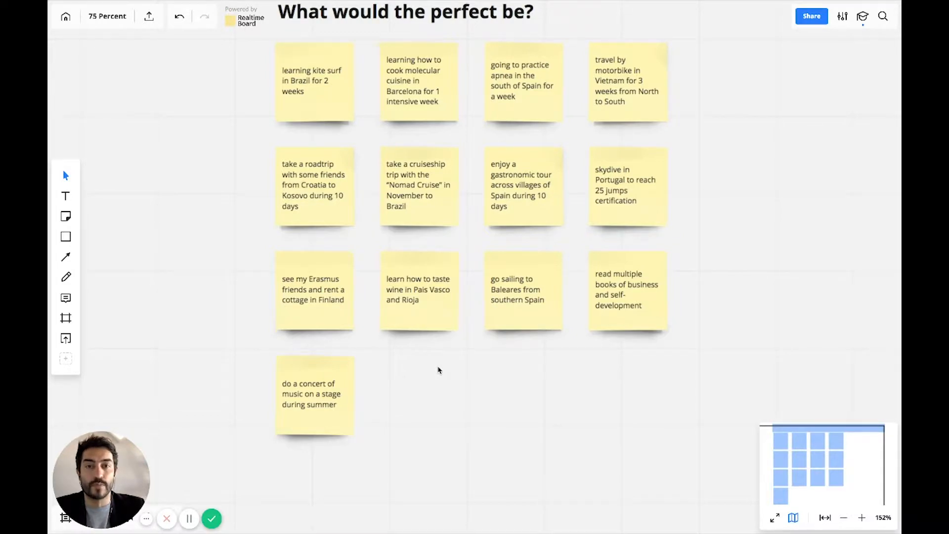
{"action": "scroll", "coordinate": [440, 369], "scroll_direction": "down", "scroll_amount": 4}
{"action": "scroll", "coordinate": [439, 370], "scroll_direction": "right", "scroll_amount": 1}
{"action": "scroll", "coordinate": [438, 370], "scroll_direction": "right", "scroll_amount": 1}
{"action": "scroll", "coordinate": [438, 370], "scroll_direction": "down", "scroll_amount": 2}
{"action": "scroll", "coordinate": [438, 371], "scroll_direction": "right", "scroll_amount": 3}
{"action": "scroll", "coordinate": [438, 371], "scroll_direction": "down", "scroll_amount": 4}
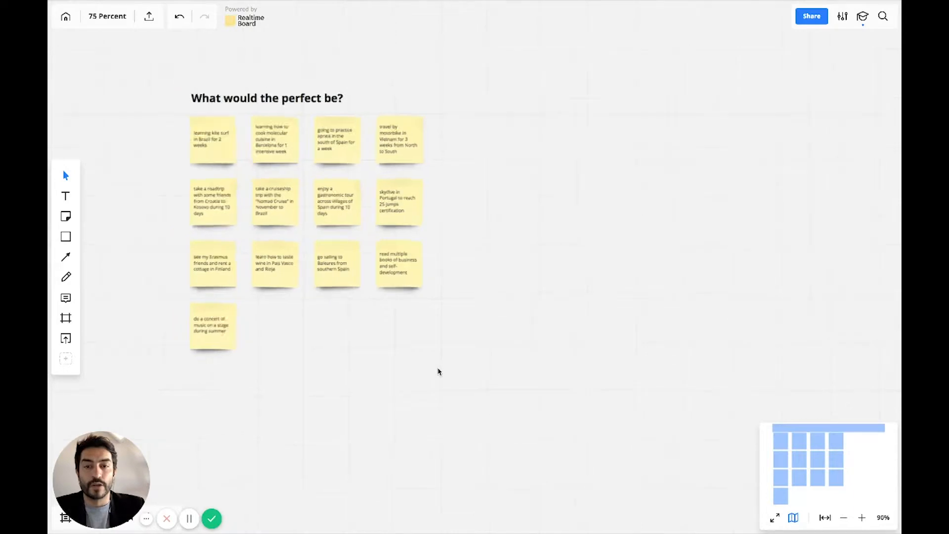
{"action": "scroll", "coordinate": [438, 371], "scroll_direction": "right", "scroll_amount": 3}
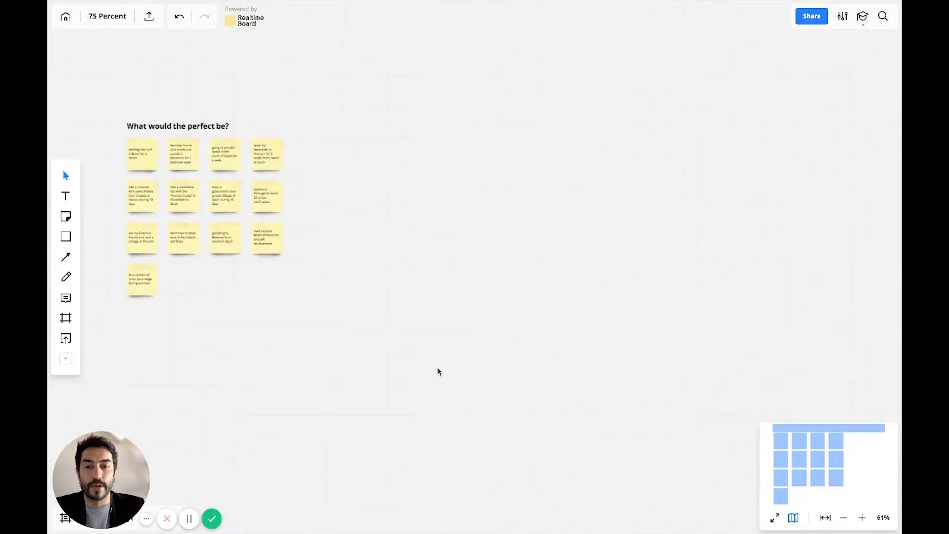
Try a freehand vertical pen line right of the sticky notes twice, undoing each stroke.
{"action": "left_click", "coordinate": [66, 279]}
{"action": "left_click_drag", "start_coordinate": [444, 99], "coordinate": [444, 301]}
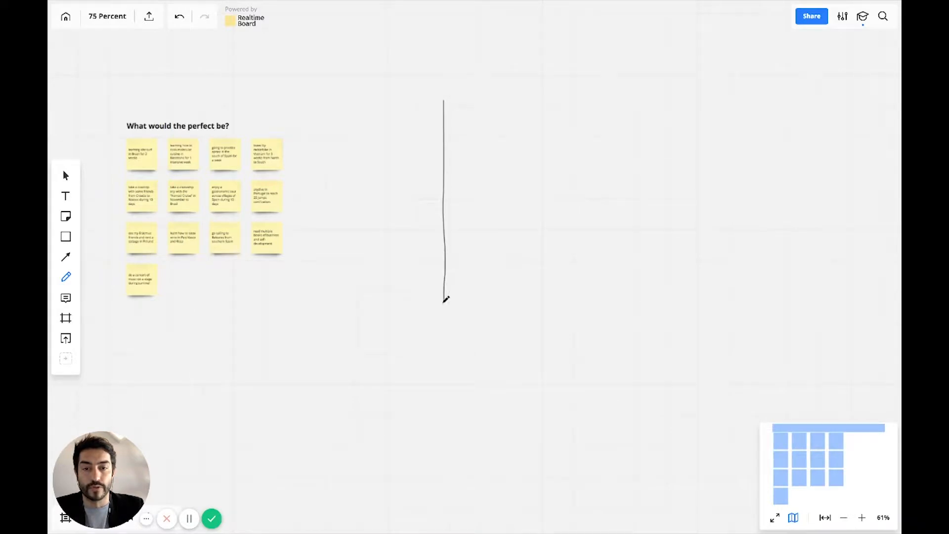
{"action": "key", "text": "ctrl+z"}
{"action": "left_click_drag", "start_coordinate": [441, 79], "coordinate": [440, 339]}
{"action": "key", "text": "ctrl+z"}
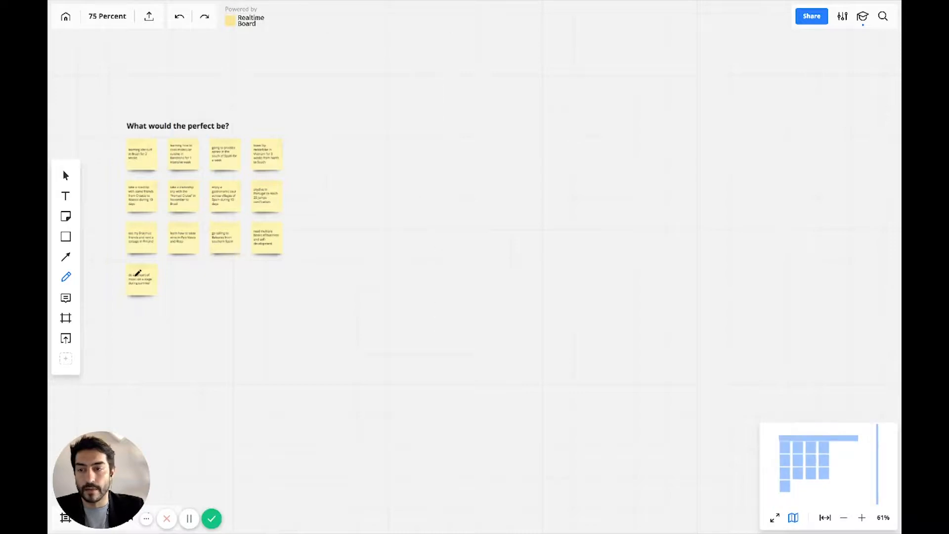
{"action": "left_click", "coordinate": [66, 257]}
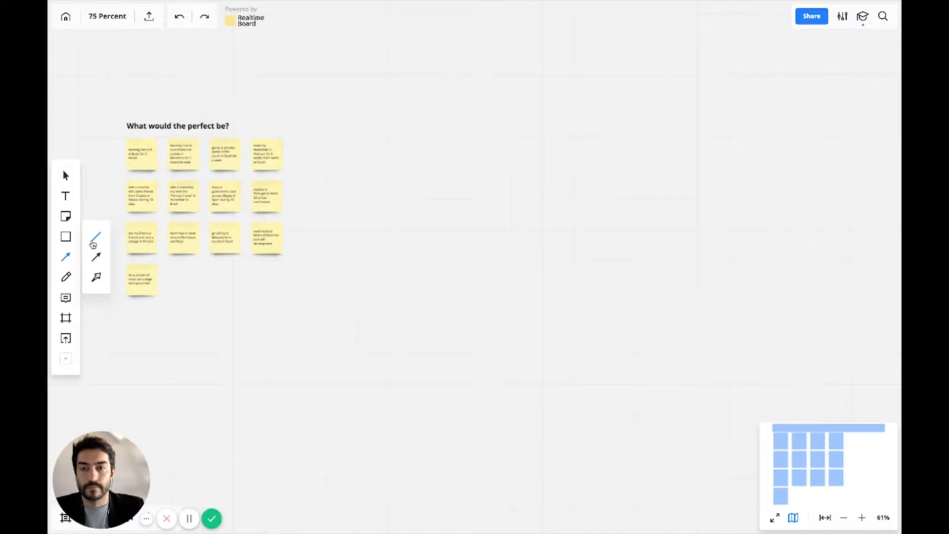
{"action": "left_click", "coordinate": [265, 322]}
{"action": "left_click", "coordinate": [66, 183]}
{"action": "left_click", "coordinate": [66, 176]}
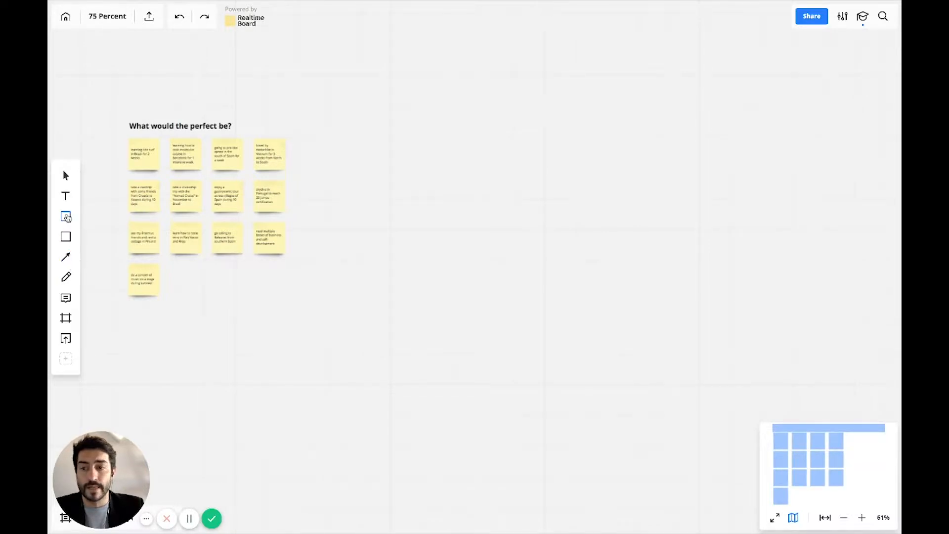
Draw a straight vertical line without arrowheads in the empty area right of the sticky notes.
{"action": "left_click", "coordinate": [66, 235]}
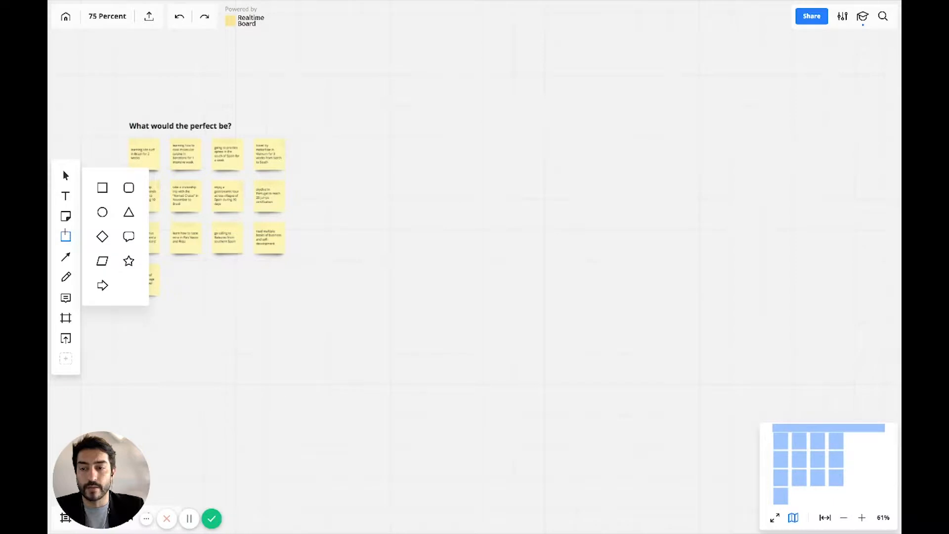
{"action": "left_click", "coordinate": [66, 256]}
{"action": "left_click", "coordinate": [96, 236]}
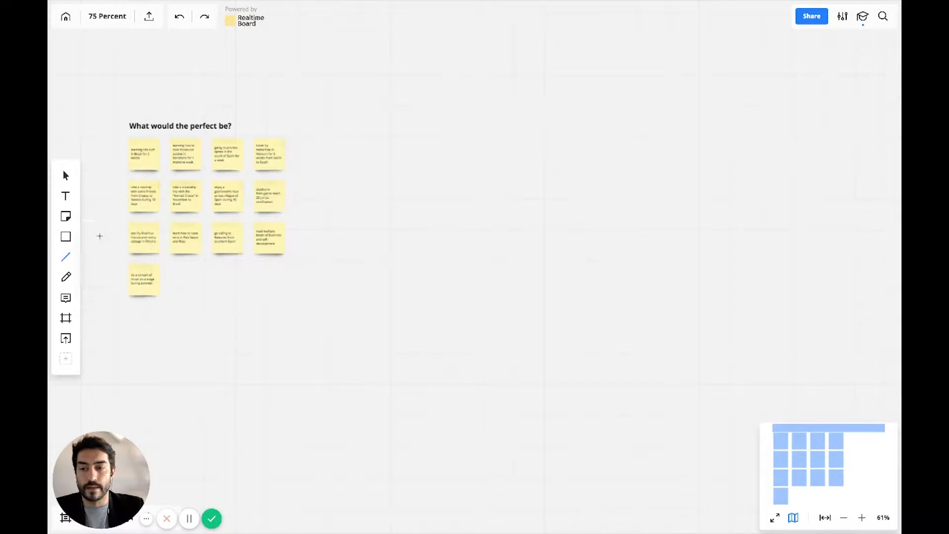
{"action": "left_click_drag", "start_coordinate": [427, 123], "coordinate": [419, 354]}
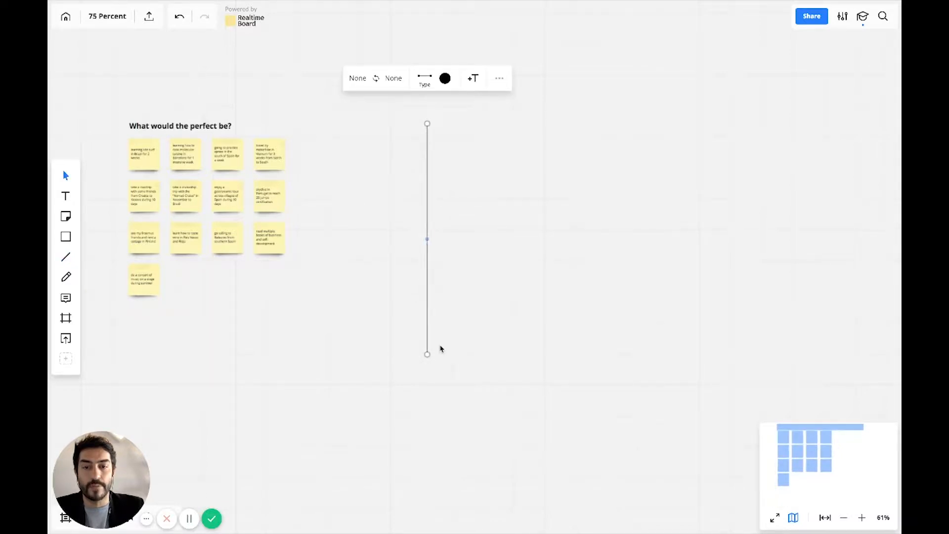
Draw a straight horizontal line crossing the vertical line near its lower end and extending far to the right as a second axis.
{"action": "left_click", "coordinate": [414, 338]}
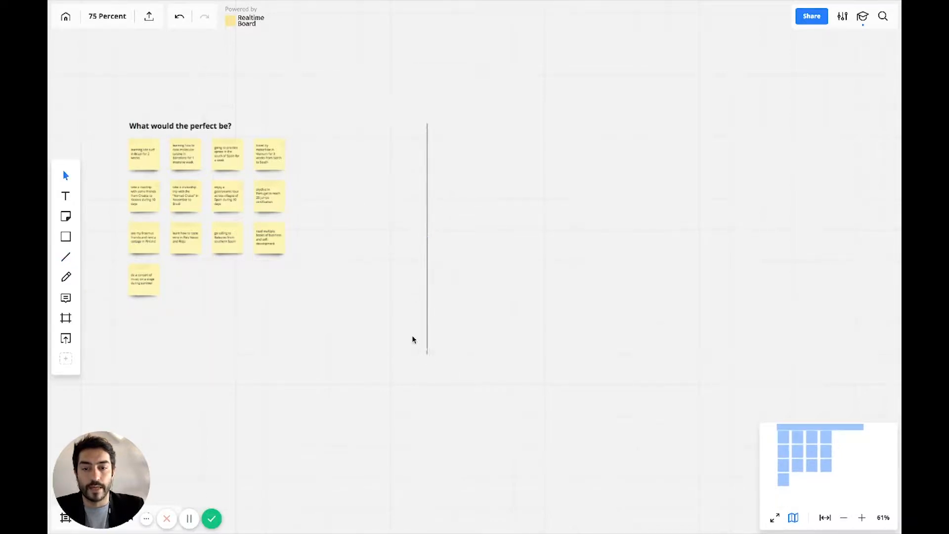
{"action": "left_click", "coordinate": [66, 257]}
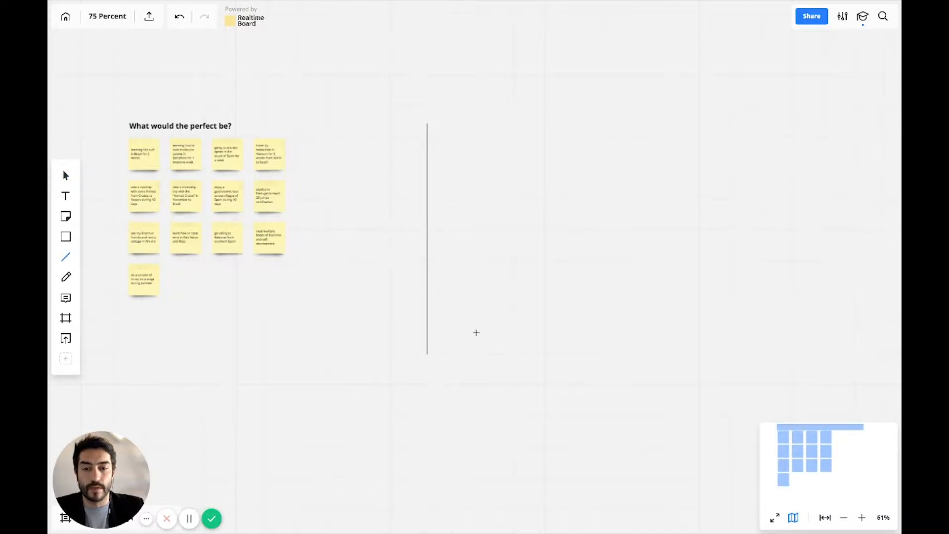
{"action": "left_click_drag", "start_coordinate": [405, 331], "coordinate": [756, 331]}
Add the text label IMPACT just above the upper end of the vertical axis.
{"action": "left_click", "coordinate": [68, 197]}
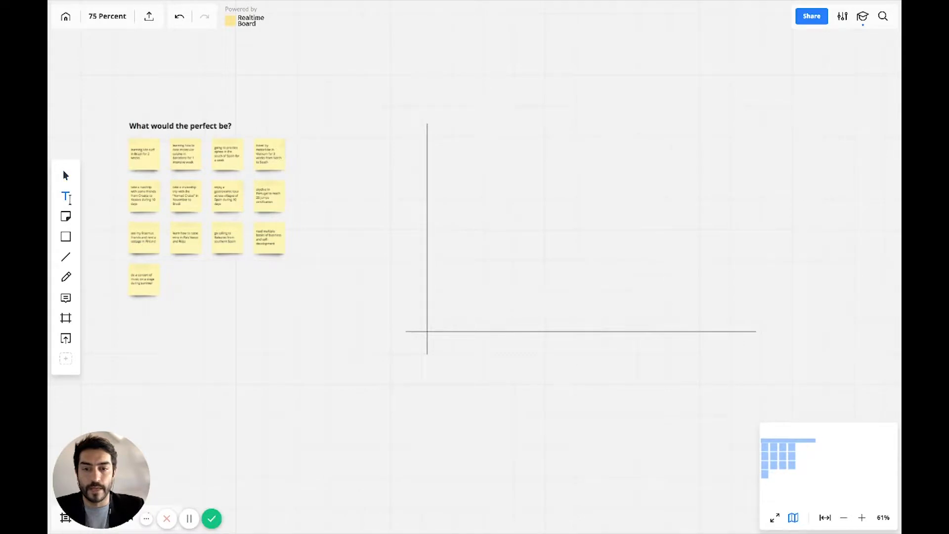
{"action": "left_click", "coordinate": [414, 103]}
{"action": "type", "text": "IMPACT"}
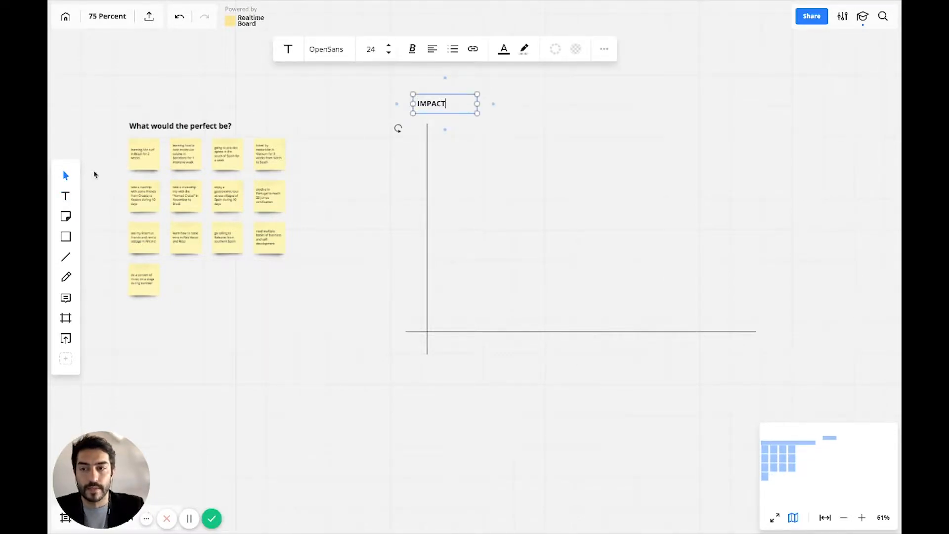
{"action": "left_click", "coordinate": [67, 179]}
{"action": "left_click_drag", "start_coordinate": [431, 100], "coordinate": [339, 91]}
{"action": "left_click", "coordinate": [376, 99]}
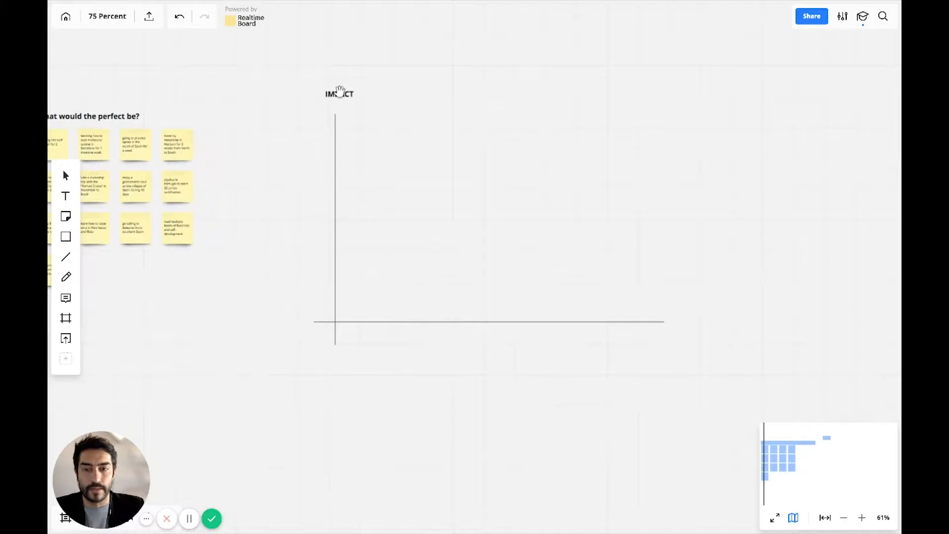
Duplicate the IMPACT label beside the right end of the horizontal axis and change its text to COST in bold.
{"action": "left_click", "coordinate": [66, 175]}
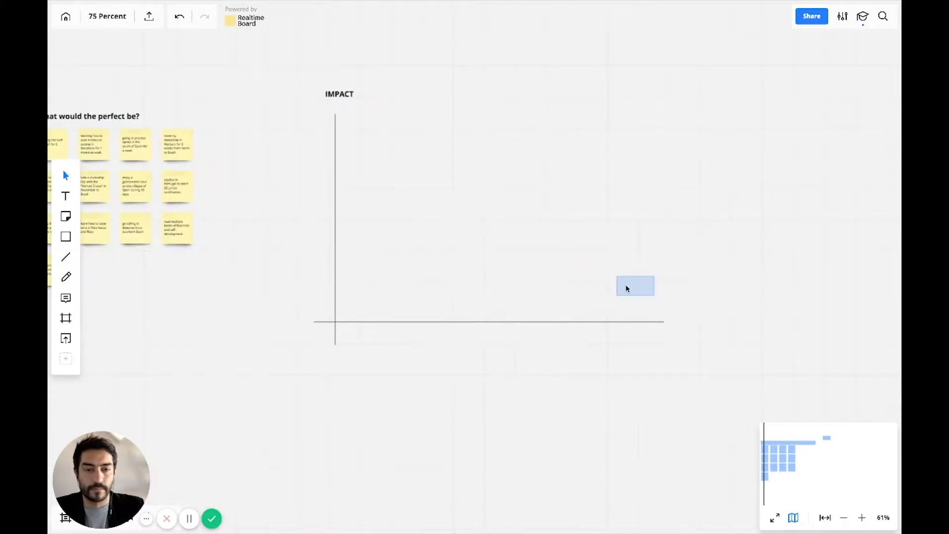
{"action": "left_click", "coordinate": [681, 322]}
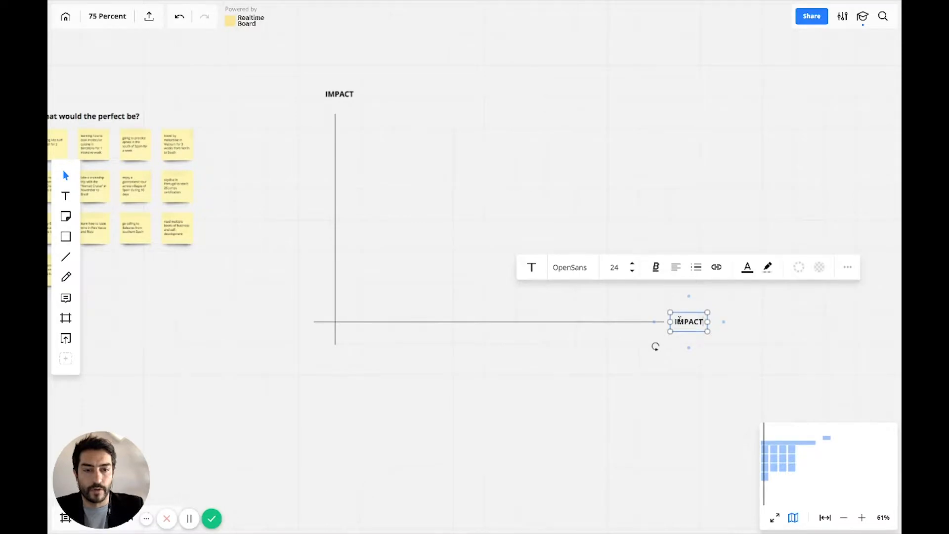
{"action": "double_click", "coordinate": [680, 323]}
{"action": "key", "text": "BackSpace"}
{"action": "key", "text": "BackSpace"}
{"action": "key", "text": "BackSpace"}
{"action": "key", "text": "BackSpace"}
{"action": "type", "text": "COST"}
{"action": "left_click", "coordinate": [675, 352]}
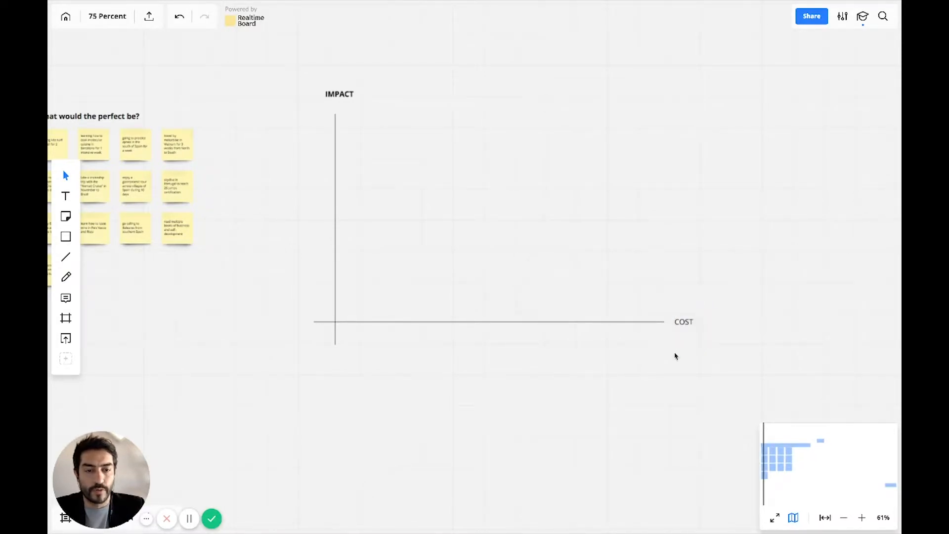
{"action": "left_click", "coordinate": [685, 321]}
{"action": "left_click", "coordinate": [615, 390]}
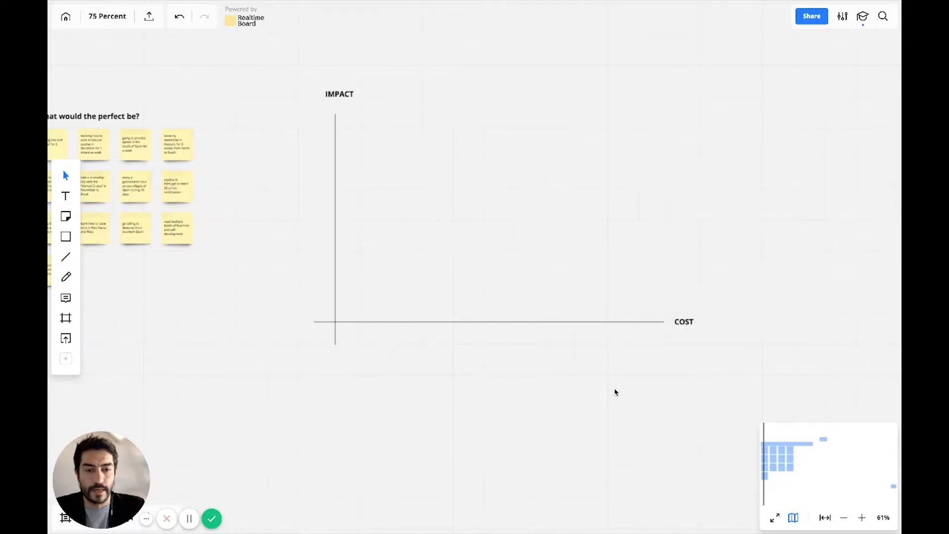
Move the sticky notes and their heading closer to the vertical axis, keeping the heading above the first row.
{"action": "scroll", "coordinate": [296, 170], "scroll_direction": "up", "scroll_amount": 5}
{"action": "scroll", "coordinate": [296, 170], "scroll_direction": "left", "scroll_amount": 5}
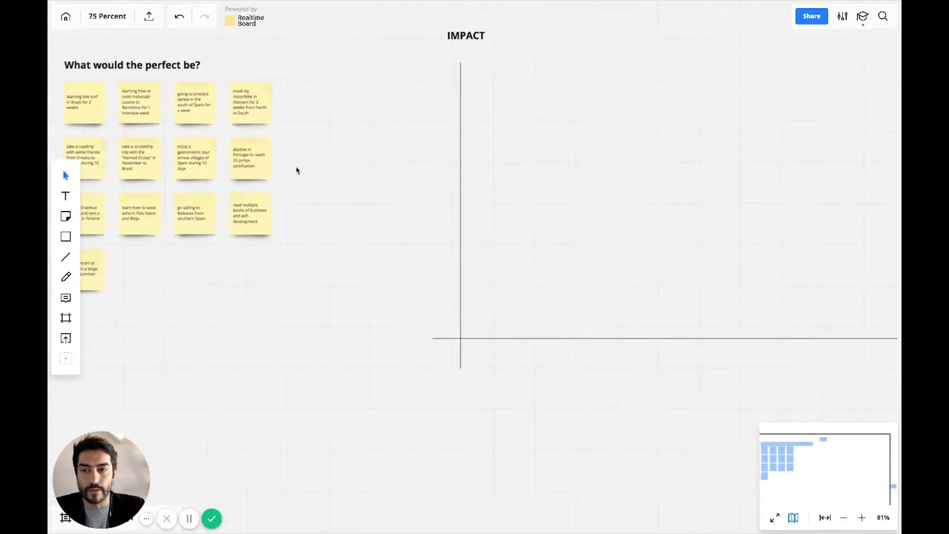
{"action": "left_click_drag", "start_coordinate": [319, 295], "coordinate": [300, 86]}
{"action": "key", "text": "ctrl+z"}
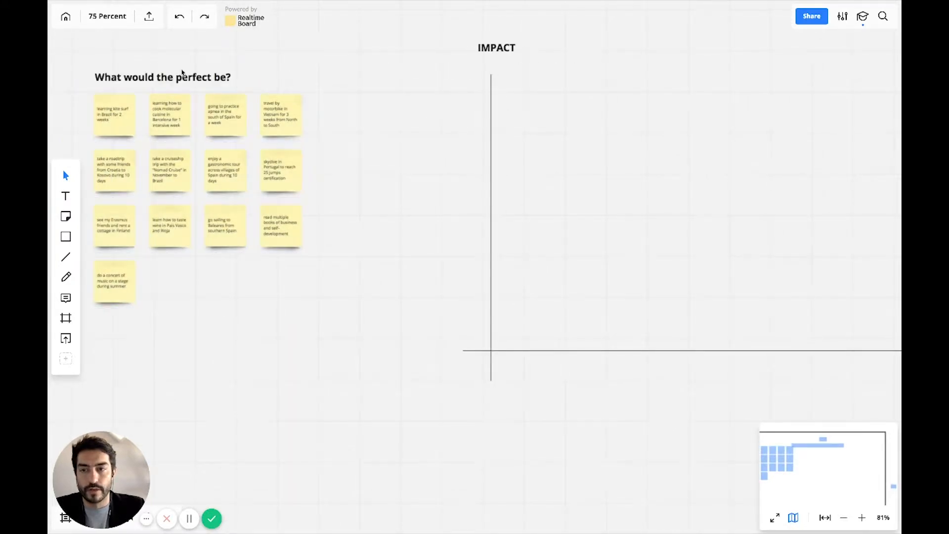
{"action": "left_click_drag", "start_coordinate": [91, 57], "coordinate": [328, 325]}
{"action": "left_click_drag", "start_coordinate": [290, 243], "coordinate": [463, 261]}
{"action": "left_click_drag", "start_coordinate": [182, 79], "coordinate": [359, 104]}
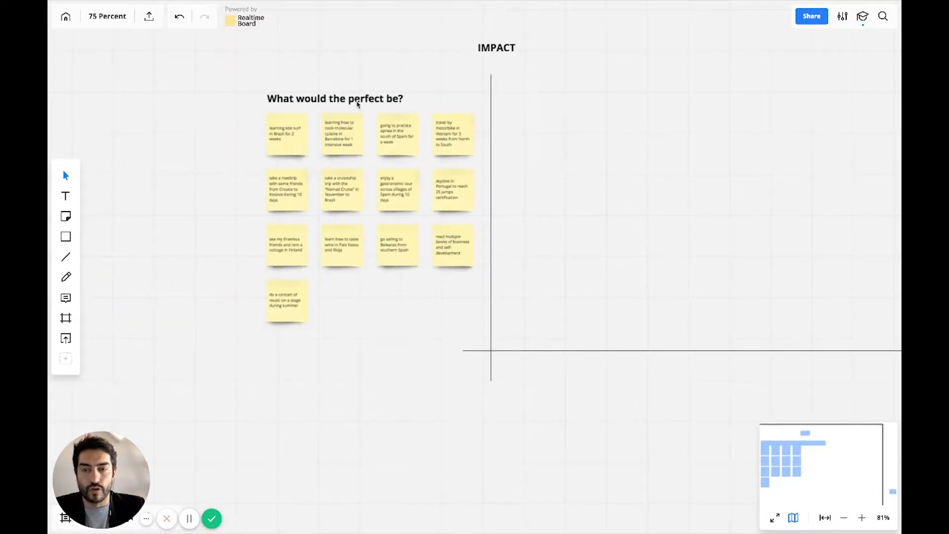
{"action": "scroll", "coordinate": [608, 163], "scroll_direction": "right", "scroll_amount": 5}
{"action": "scroll", "coordinate": [608, 163], "scroll_direction": "up", "scroll_amount": 1}
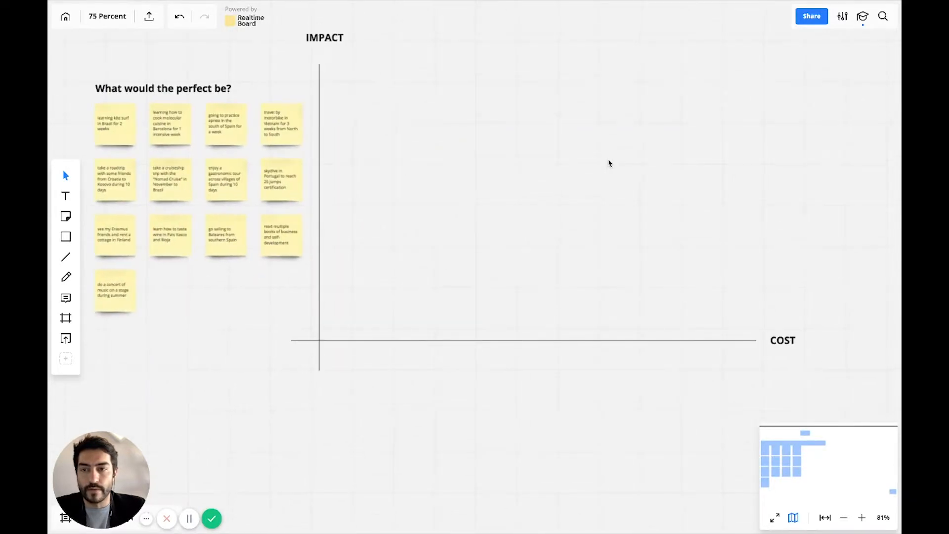
Insert "holidays" in the heading so it reads "What would the perfect holidays be?".
{"action": "double_click", "coordinate": [182, 94]}
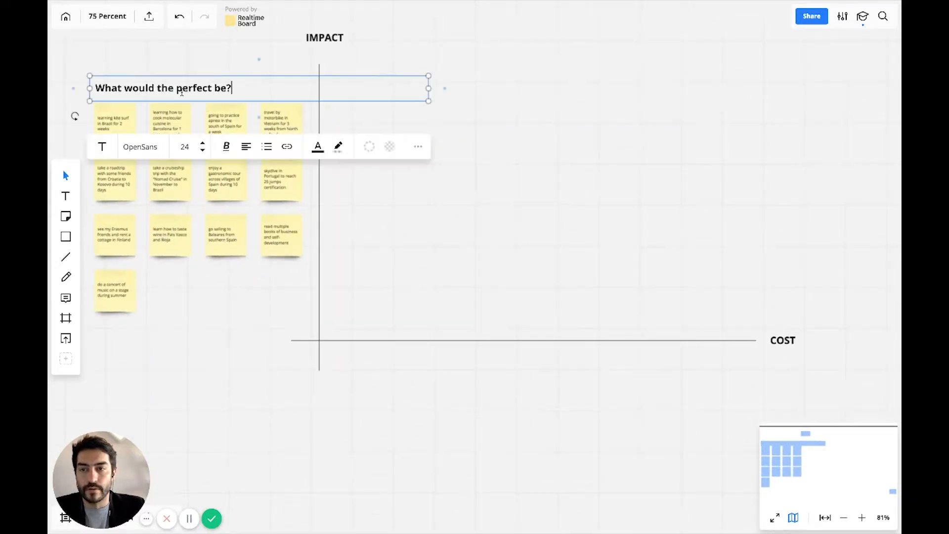
{"action": "left_click", "coordinate": [215, 88]}
{"action": "type", "text": "holidays"}
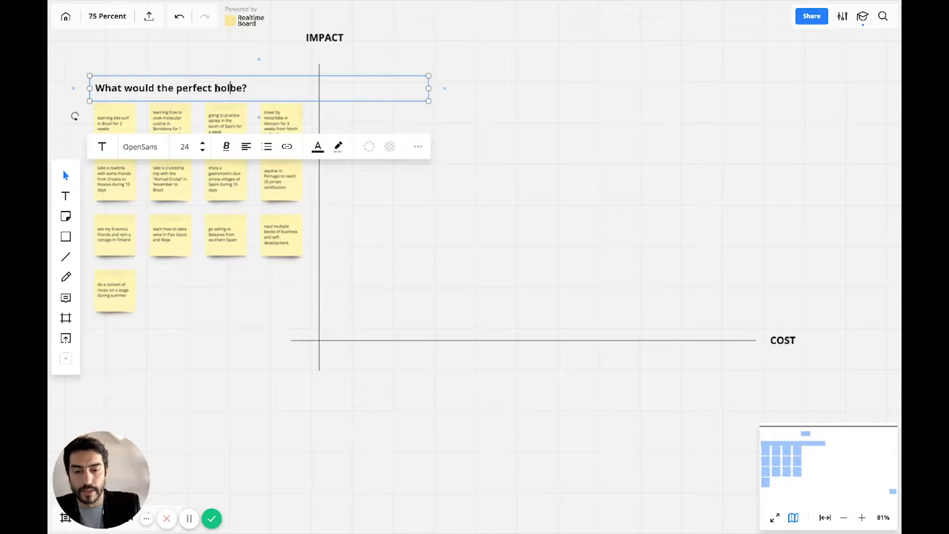
{"action": "left_click", "coordinate": [207, 54]}
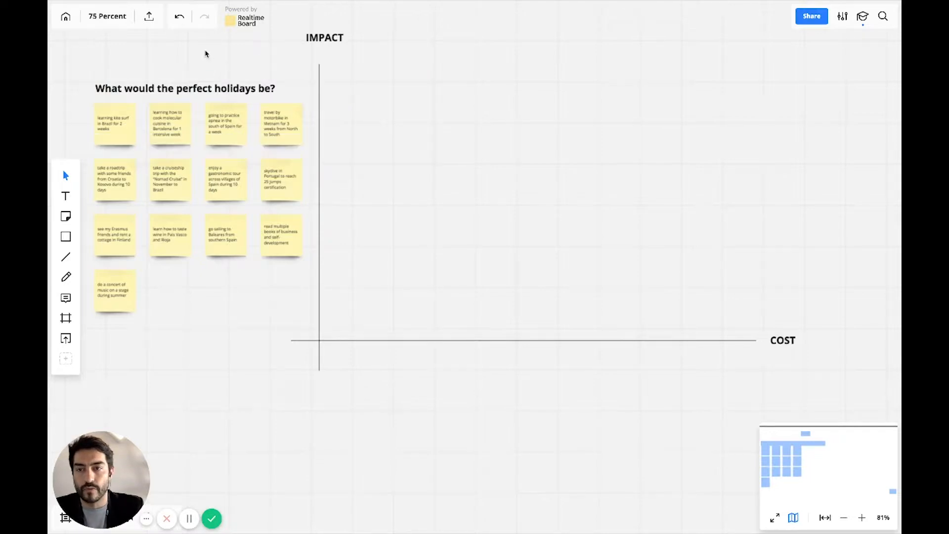
Place the Brazil kite surf note inside the chart at high impact, close to the vertical axis.
{"action": "left_click", "coordinate": [120, 132]}
{"action": "left_click_drag", "start_coordinate": [118, 136], "coordinate": [450, 190]}
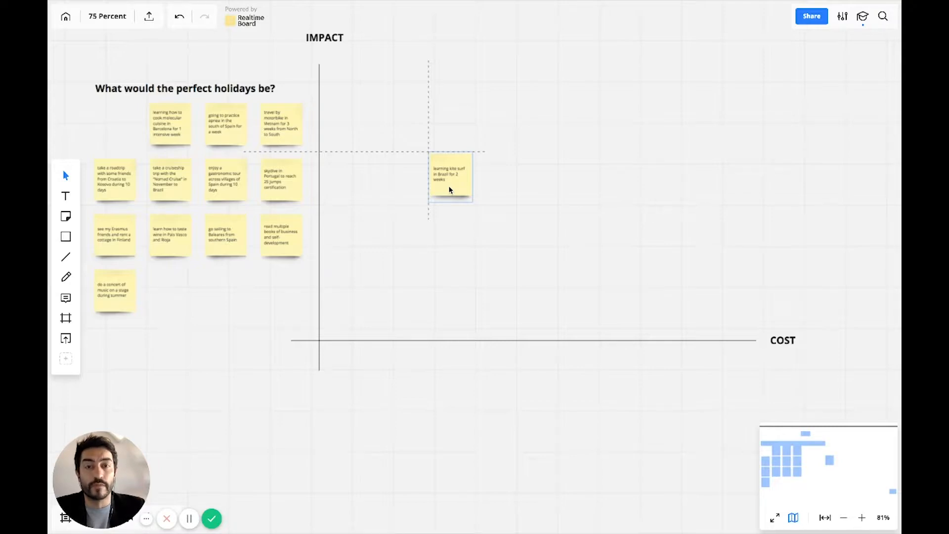
{"action": "left_click_drag", "start_coordinate": [450, 190], "coordinate": [361, 98]}
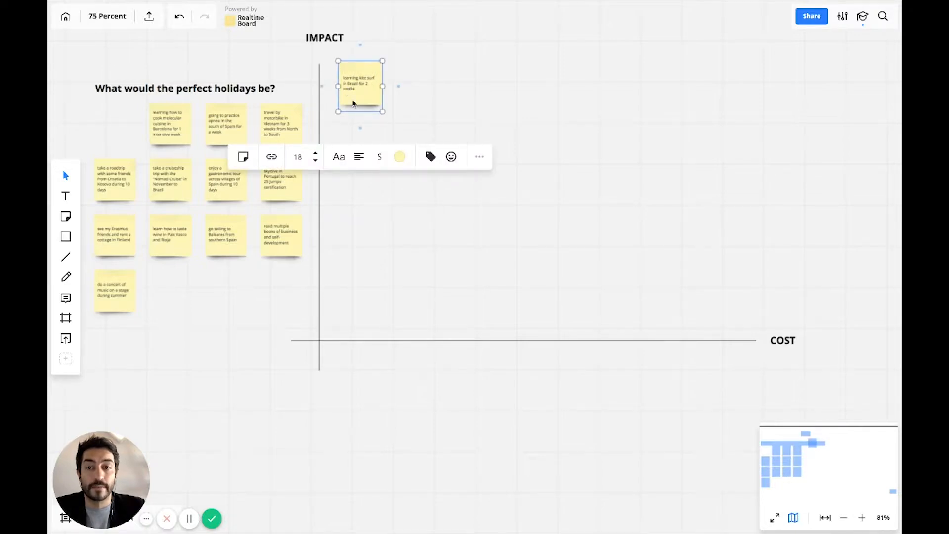
{"action": "left_click", "coordinate": [352, 102]}
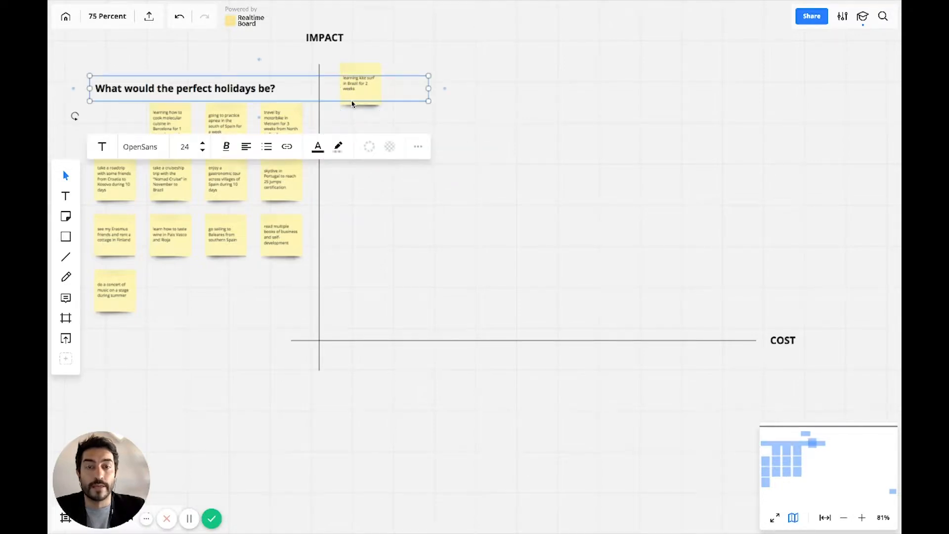
Narrow the heading's text box so it ends before the vertical axis and no longer overlaps the kite surf note.
{"action": "left_click", "coordinate": [393, 62]}
{"action": "left_click", "coordinate": [301, 84]}
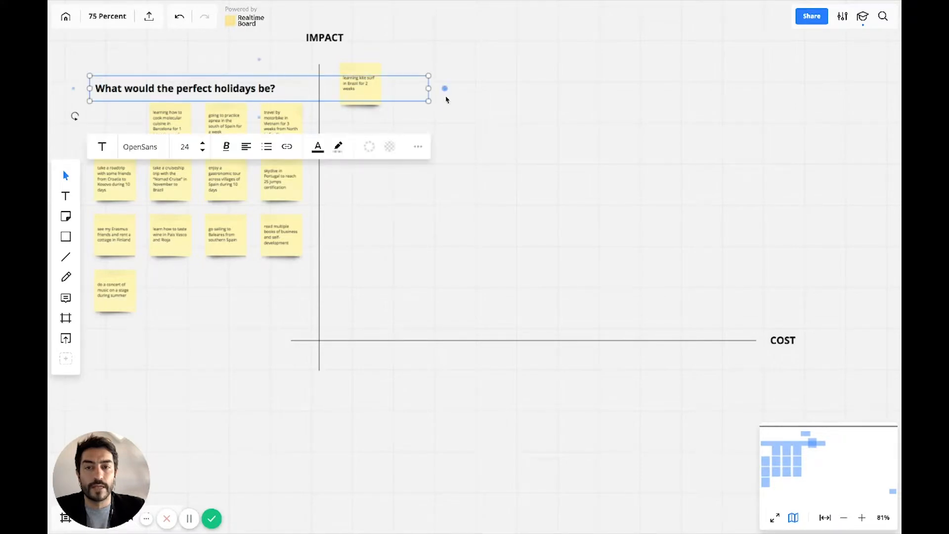
{"action": "left_click_drag", "start_coordinate": [429, 89], "coordinate": [297, 87]}
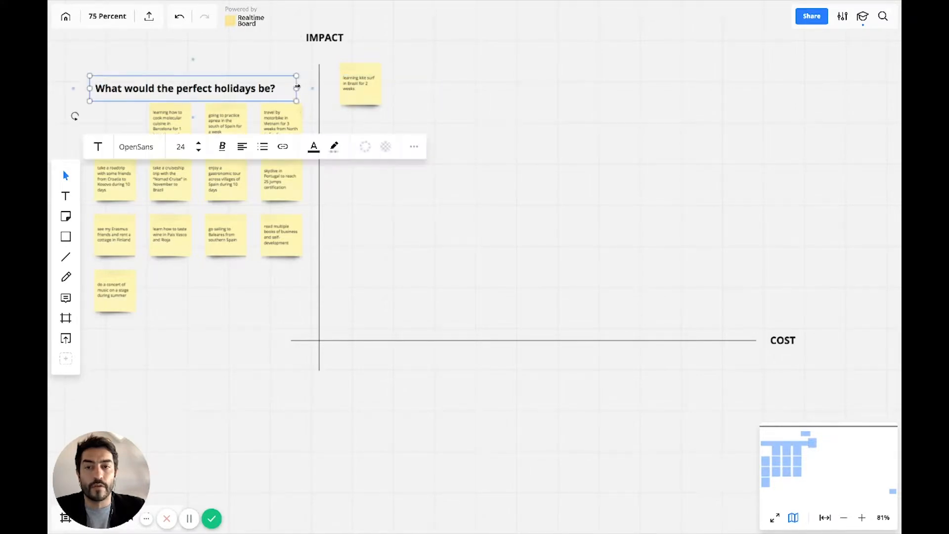
{"action": "left_click", "coordinate": [348, 127]}
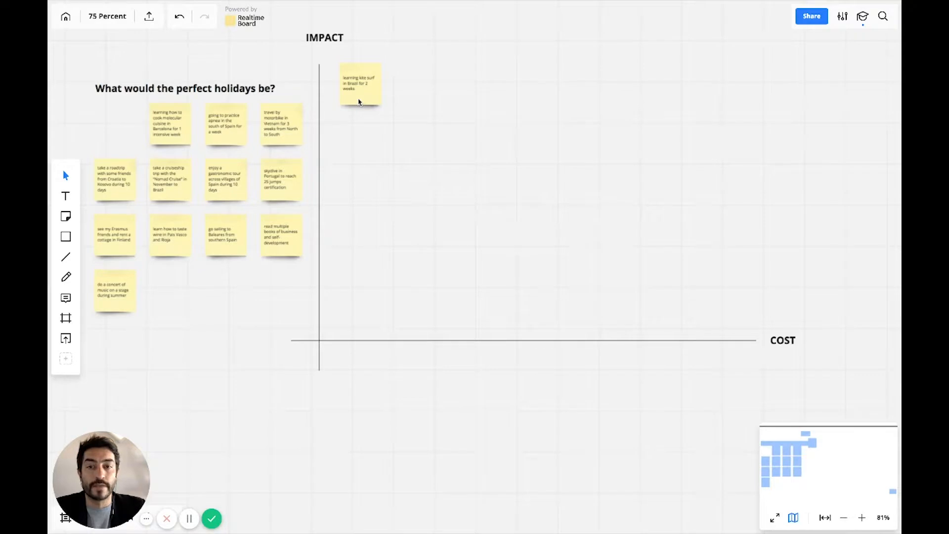
Move the kite surf note to the high-cost end and place the molecular cuisine note at slightly lower impact and medium-high cost.
{"action": "left_click_drag", "start_coordinate": [366, 100], "coordinate": [741, 101]}
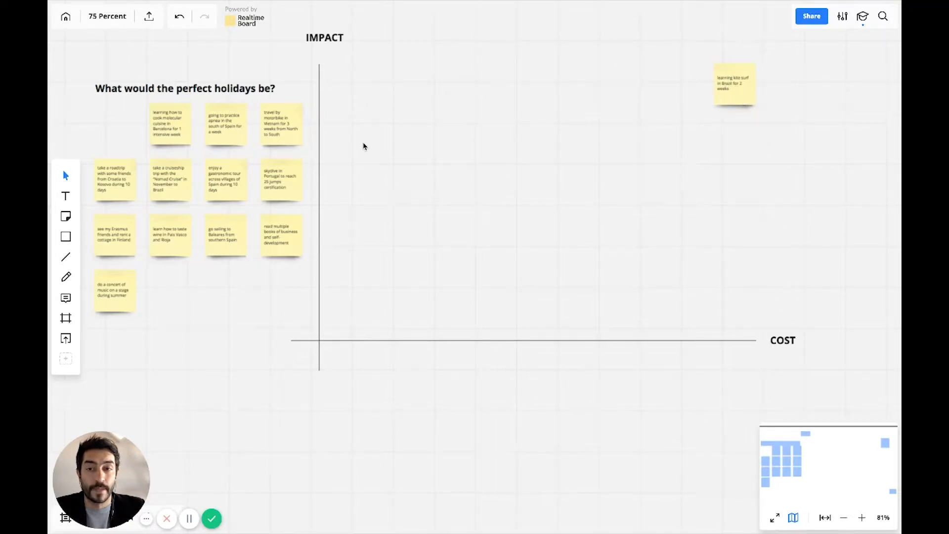
{"action": "left_click", "coordinate": [177, 133]}
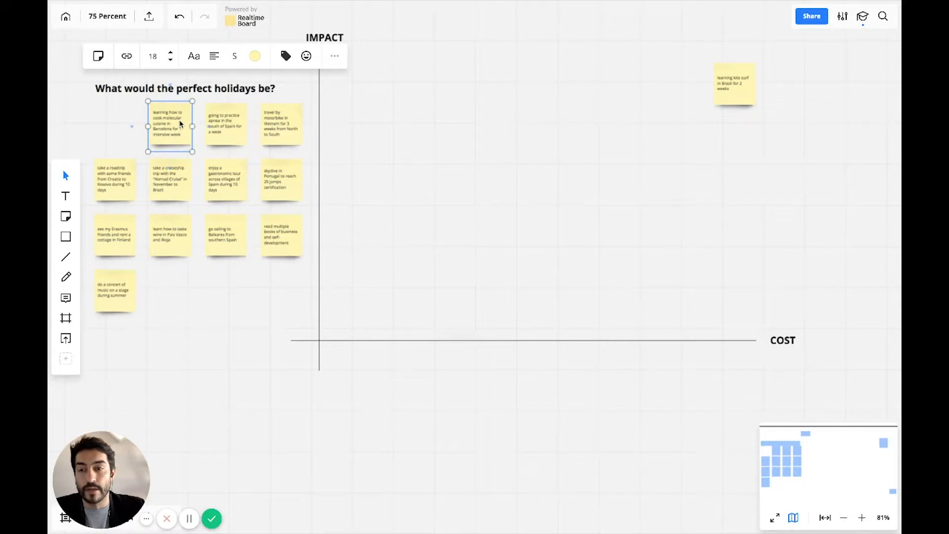
{"action": "key", "text": "Escape"}
{"action": "left_click_drag", "start_coordinate": [173, 128], "coordinate": [565, 208]}
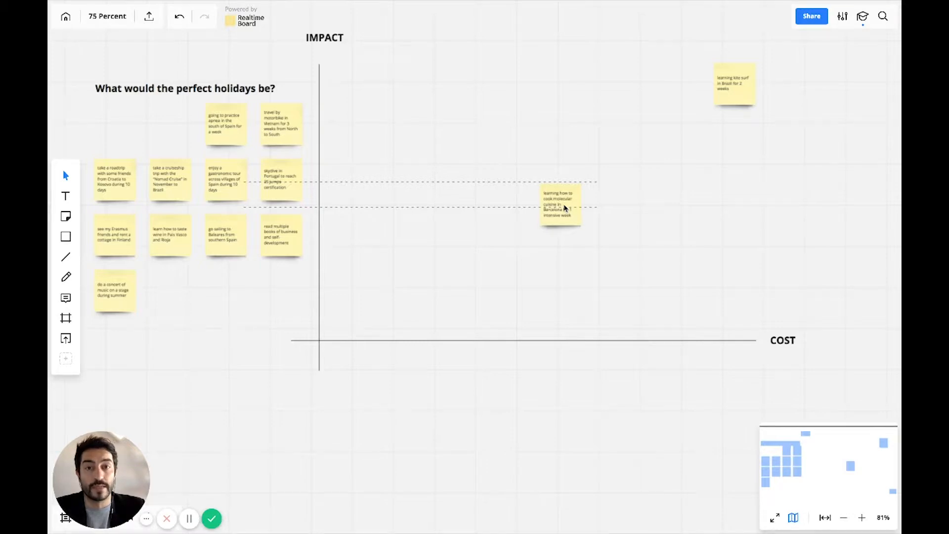
{"action": "left_click_drag", "start_coordinate": [565, 208], "coordinate": [564, 126]}
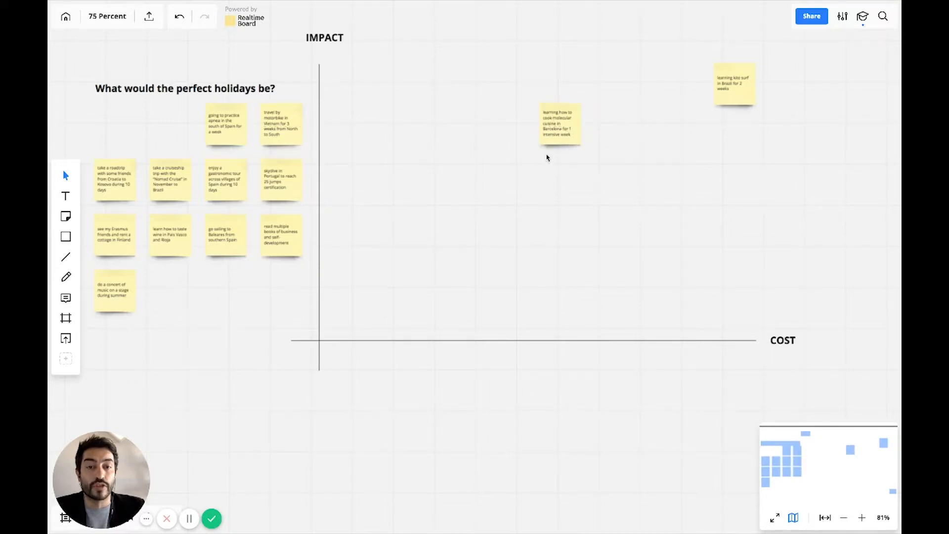
{"action": "left_click", "coordinate": [537, 174]}
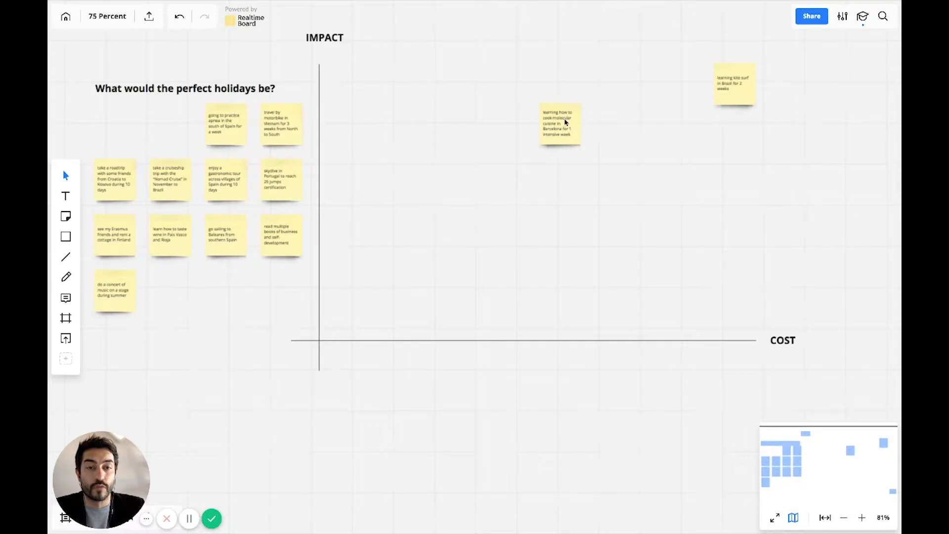
Place the apnea note at medium impact and lower cost, and the Vietnam motorbike note just above and right of the kite surf note.
{"action": "left_click_drag", "start_coordinate": [231, 127], "coordinate": [567, 186]}
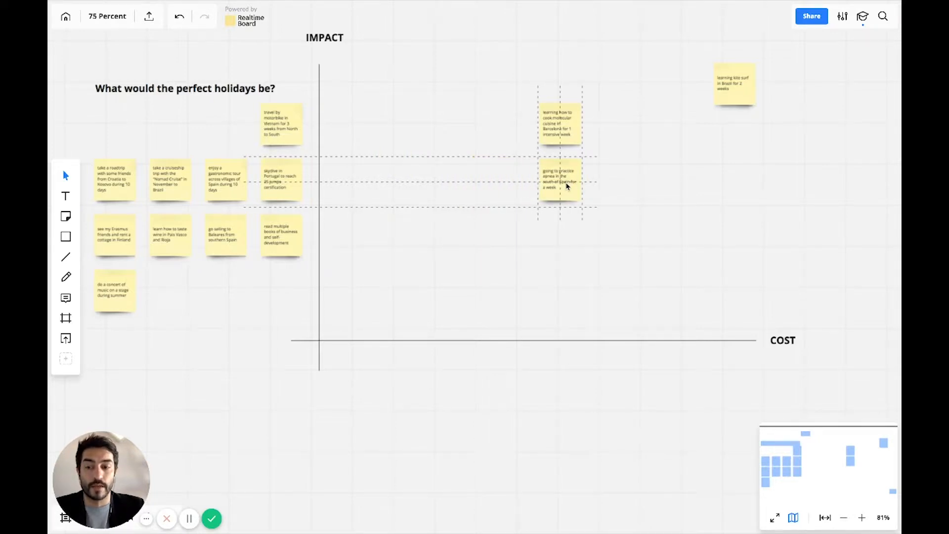
{"action": "left_click_drag", "start_coordinate": [567, 186], "coordinate": [442, 180]}
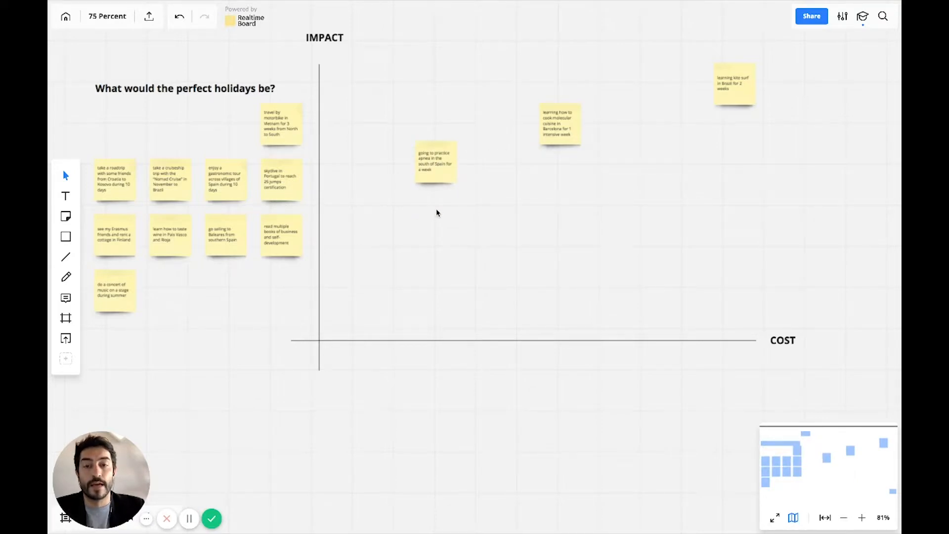
{"action": "left_click_drag", "start_coordinate": [286, 132], "coordinate": [515, 229]}
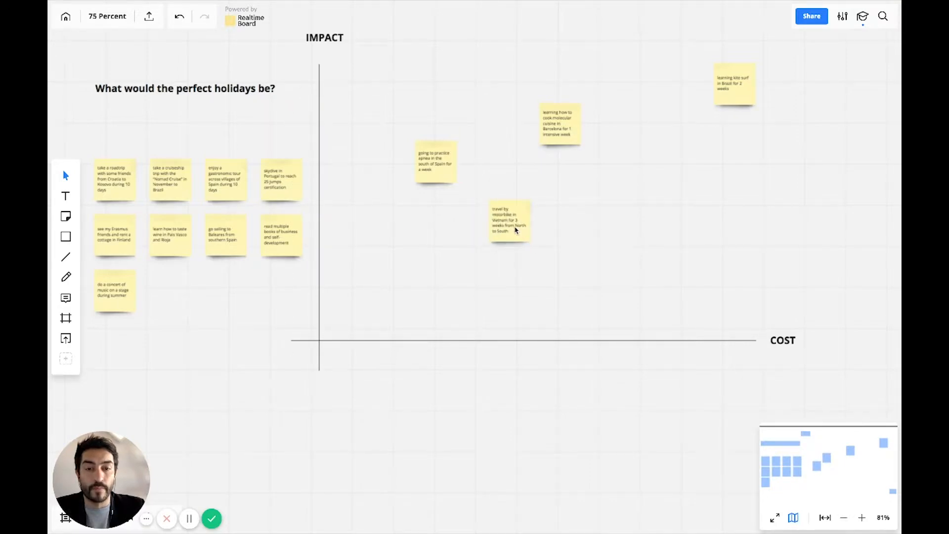
{"action": "left_click_drag", "start_coordinate": [515, 228], "coordinate": [757, 74]}
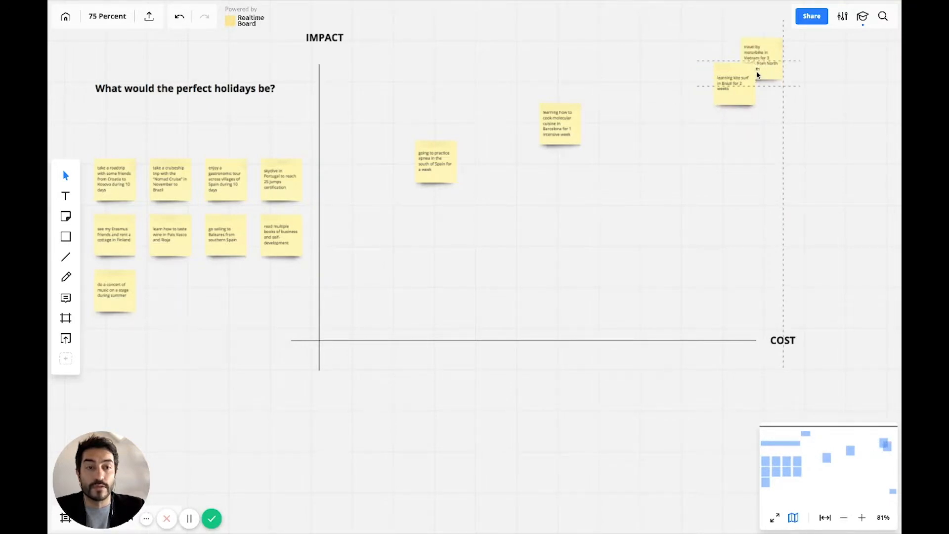
{"action": "left_click_drag", "start_coordinate": [756, 74], "coordinate": [712, 106]}
{"action": "left_click_drag", "start_coordinate": [766, 65], "coordinate": [757, 69]}
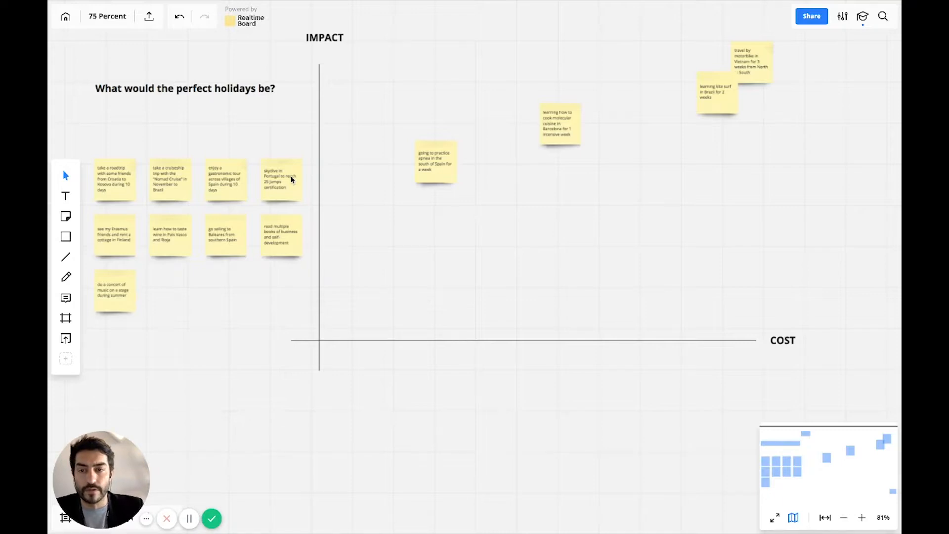
Place the Portugal skydive note between the cuisine and kite surf notes, and the gastronomic tour and Croatia roadtrip notes at lower impact and medium cost.
{"action": "left_click_drag", "start_coordinate": [283, 188], "coordinate": [633, 104]}
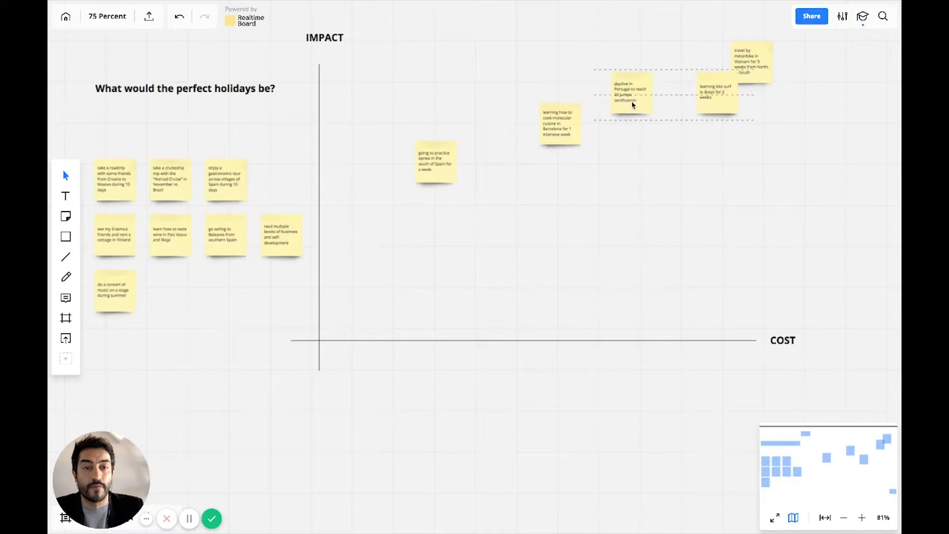
{"action": "left_click_drag", "start_coordinate": [230, 186], "coordinate": [551, 232]}
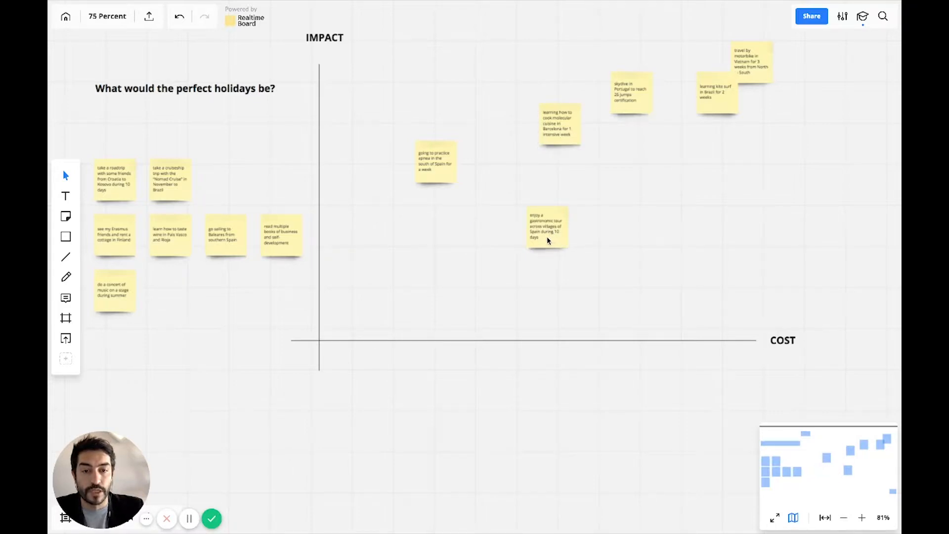
{"action": "left_click_drag", "start_coordinate": [550, 228], "coordinate": [605, 215]}
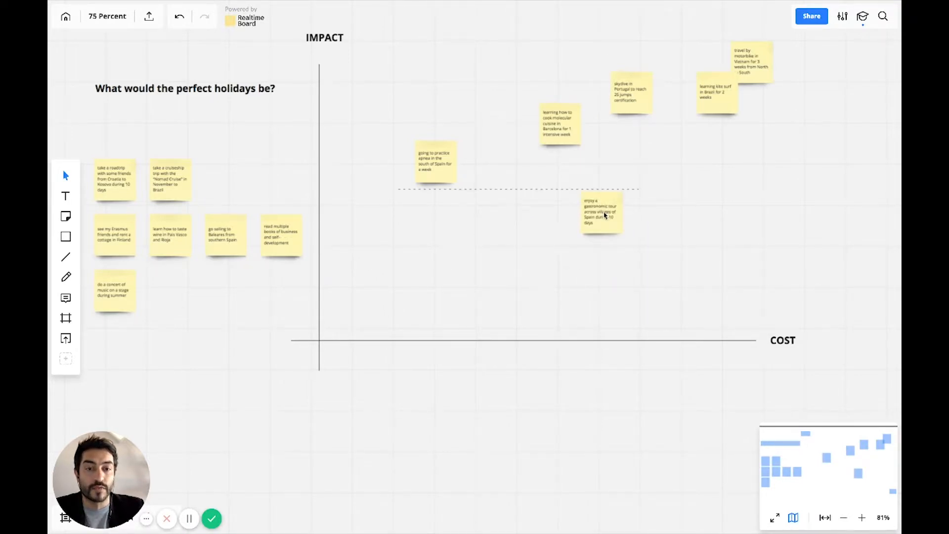
{"action": "left_click_drag", "start_coordinate": [126, 181], "coordinate": [500, 238]}
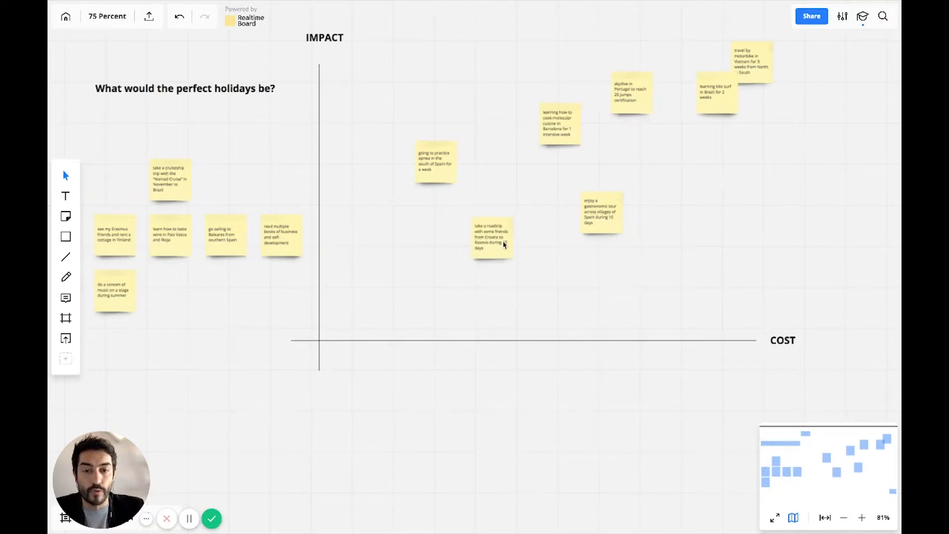
Move the Croatia roadtrip note up to high impact and high cost, overlapping the upper right of the Portugal skydive note.
{"action": "scroll", "coordinate": [504, 245], "scroll_direction": "up", "scroll_amount": 5}
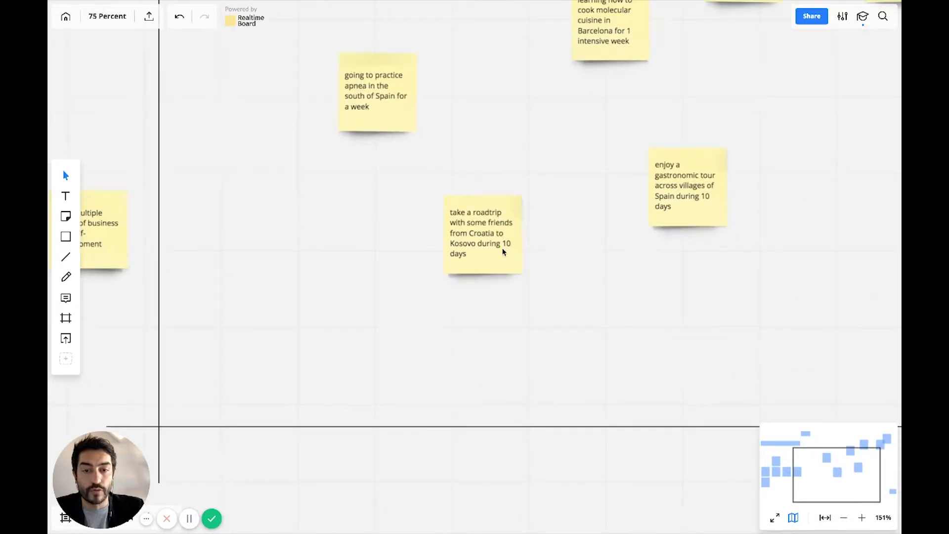
{"action": "scroll", "coordinate": [504, 252], "scroll_direction": "down", "scroll_amount": 6}
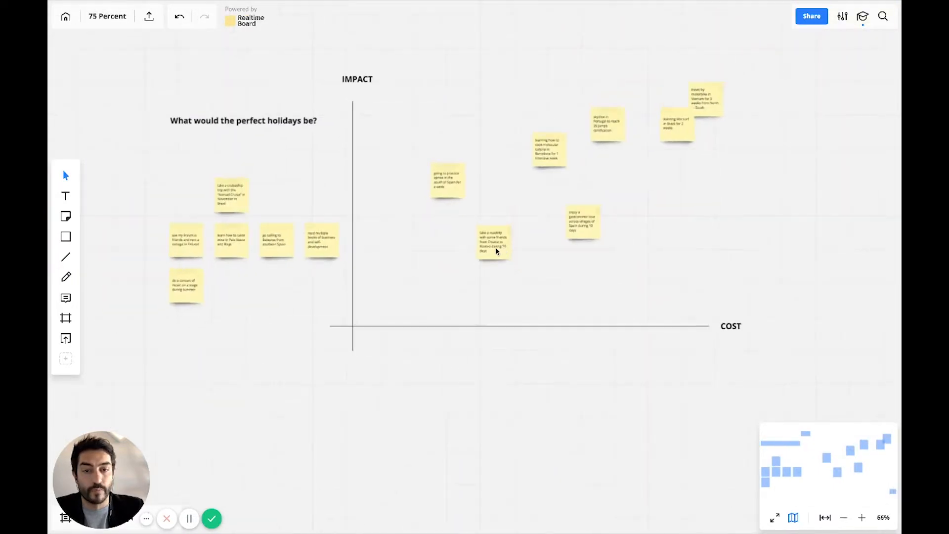
{"action": "mouse_move", "coordinate": [513, 242]}
{"action": "left_mouse_down"}
{"action": "mouse_move", "coordinate": [623, 184]}
{"action": "mouse_move", "coordinate": [644, 139]}
{"action": "mouse_move", "coordinate": [631, 118]}
{"action": "left_mouse_up"}
Place the Erasmus friends cottage in Finland note at high impact and high cost, just below and left of the kite surf note.
{"action": "left_click", "coordinate": [185, 246]}
{"action": "scroll", "coordinate": [184, 245], "scroll_direction": "up", "scroll_amount": 5}
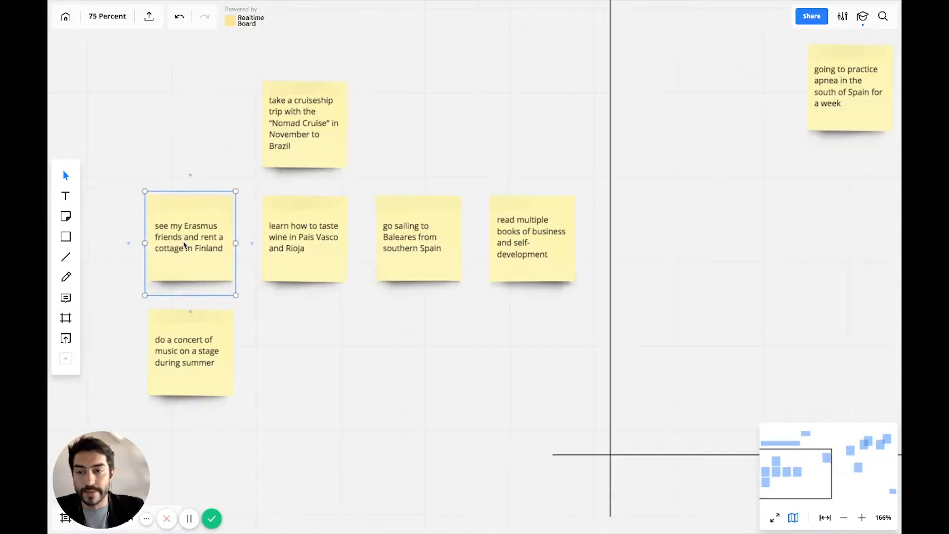
{"action": "left_click_drag", "start_coordinate": [184, 244], "coordinate": [745, 208]}
{"action": "scroll", "coordinate": [745, 208], "scroll_direction": "down", "scroll_amount": 5}
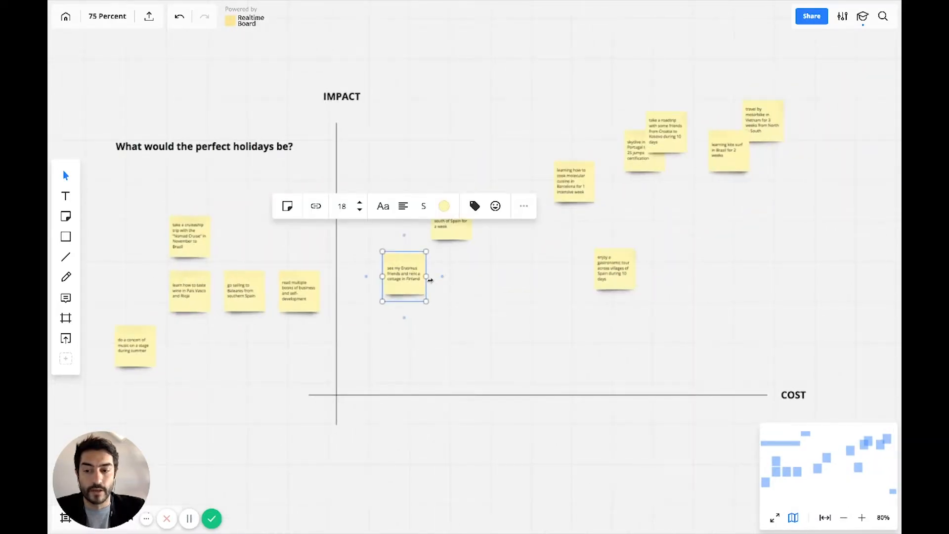
{"action": "mouse_move", "coordinate": [432, 283]}
{"action": "left_mouse_down"}
{"action": "mouse_move", "coordinate": [648, 238]}
{"action": "mouse_move", "coordinate": [694, 216]}
{"action": "mouse_move", "coordinate": [703, 186]}
{"action": "left_mouse_up"}
Place the Nomad Cruise note at high cost, tucked just beneath the Erasmus friends note.
{"action": "left_click_drag", "start_coordinate": [185, 240], "coordinate": [484, 277]}
{"action": "scroll", "coordinate": [484, 276], "scroll_direction": "up", "scroll_amount": 5}
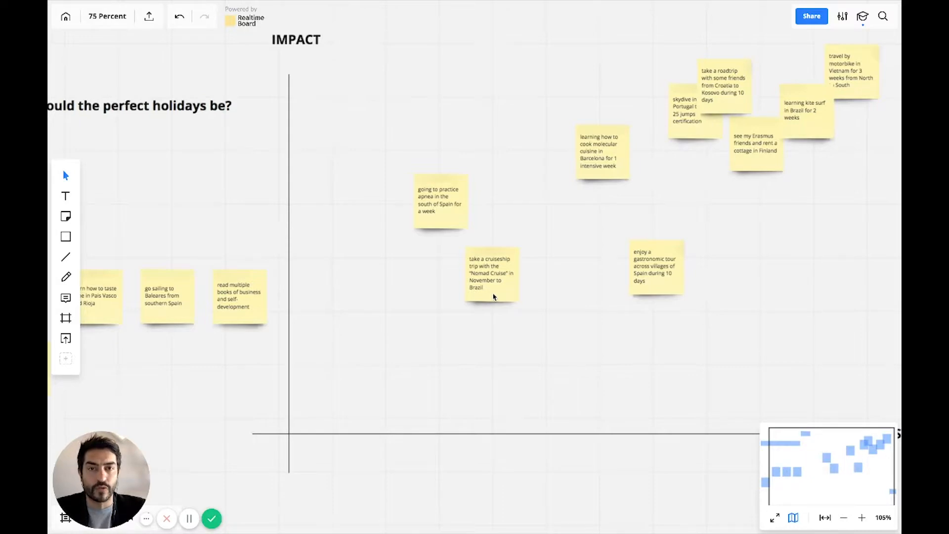
{"action": "scroll", "coordinate": [493, 297], "scroll_direction": "down", "scroll_amount": 5}
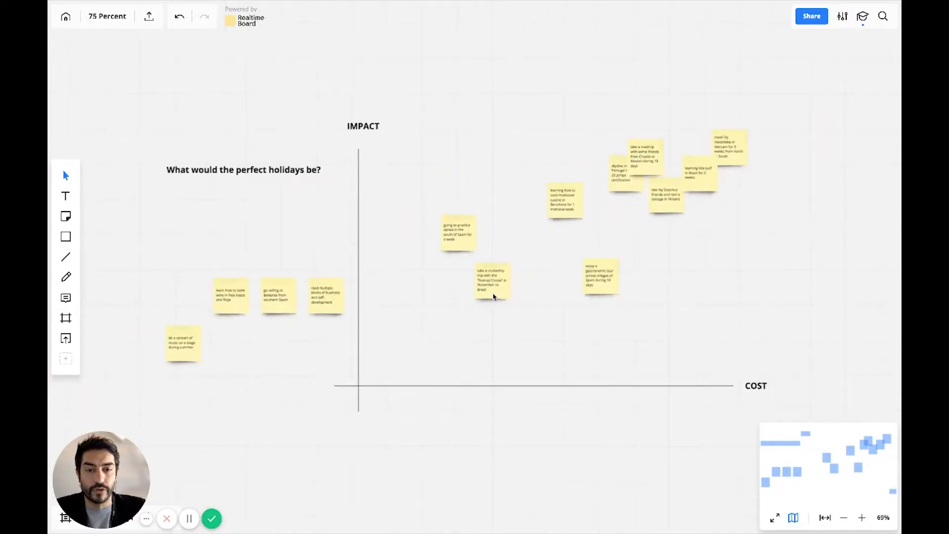
{"action": "scroll", "coordinate": [494, 296], "scroll_direction": "up", "scroll_amount": 3}
{"action": "mouse_move", "coordinate": [428, 304]}
{"action": "left_mouse_down"}
{"action": "mouse_move", "coordinate": [523, 258]}
{"action": "mouse_move", "coordinate": [662, 252]}
{"action": "left_mouse_up"}
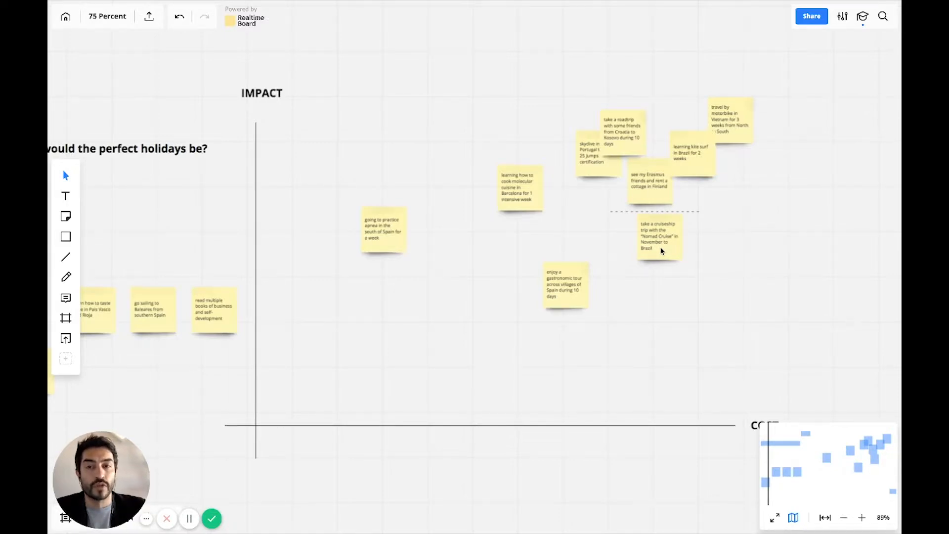
{"action": "left_click_drag", "start_coordinate": [661, 251], "coordinate": [664, 235]}
Place the Baleares sailing note just left of the Portugal skydive note and the business books note at low cost and lower impact.
{"action": "left_click_drag", "start_coordinate": [158, 314], "coordinate": [558, 149]}
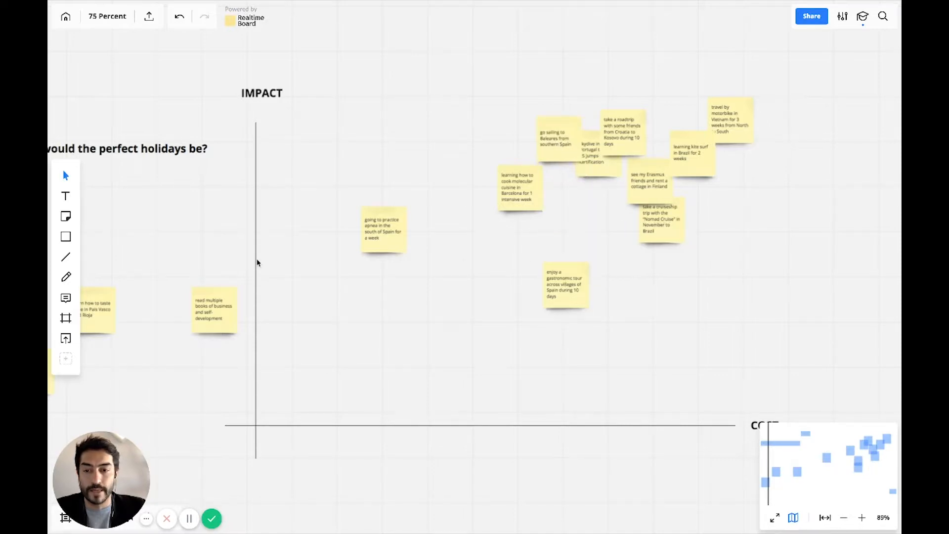
{"action": "scroll", "coordinate": [221, 304], "scroll_direction": "up", "scroll_amount": 3}
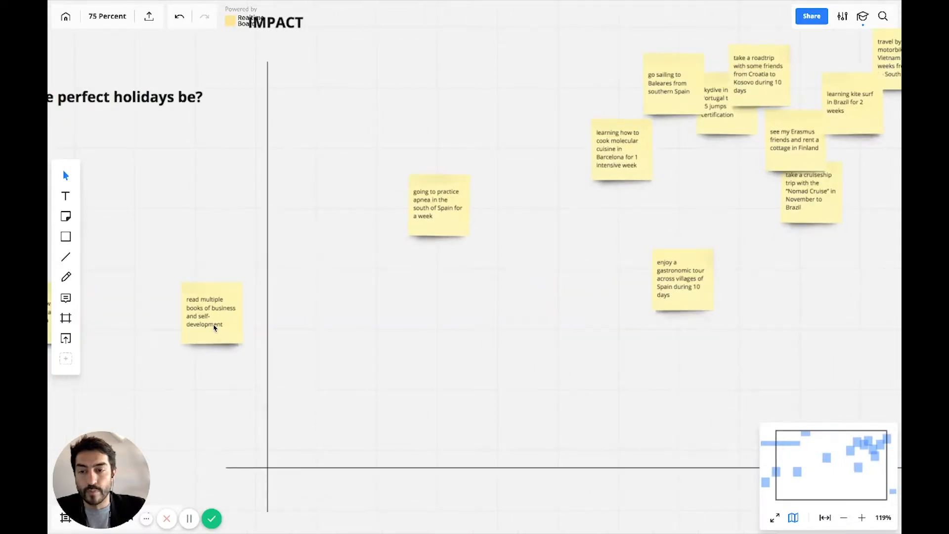
{"action": "left_click_drag", "start_coordinate": [218, 325], "coordinate": [547, 286]}
{"action": "scroll", "coordinate": [547, 287], "scroll_direction": "down", "scroll_amount": 2}
{"action": "scroll", "coordinate": [546, 288], "scroll_direction": "down", "scroll_amount": 3}
{"action": "left_click_drag", "start_coordinate": [451, 283], "coordinate": [319, 310]}
Place the wine tasting note directly below the apnea note, slightly above and right of the business books note.
{"action": "scroll", "coordinate": [318, 312], "scroll_direction": "down", "scroll_amount": 2}
{"action": "left_click_drag", "start_coordinate": [104, 307], "coordinate": [429, 336]}
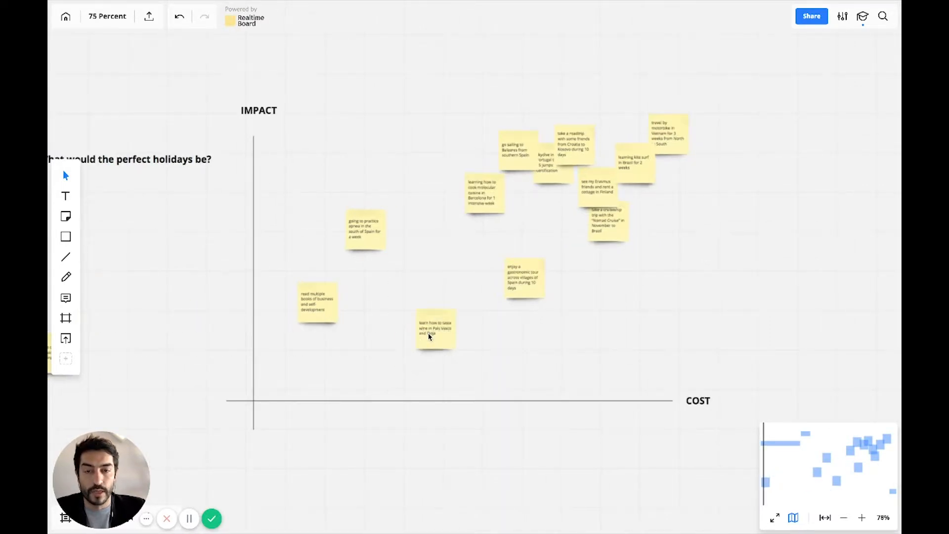
{"action": "scroll", "coordinate": [429, 337], "scroll_direction": "up", "scroll_amount": 5}
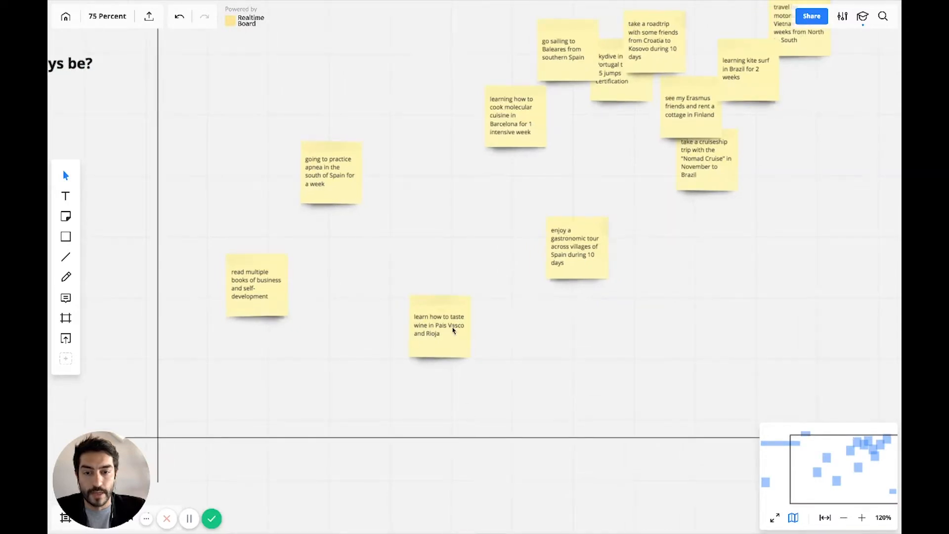
{"action": "scroll", "coordinate": [436, 340], "scroll_direction": "up", "scroll_amount": 2}
{"action": "scroll", "coordinate": [436, 340], "scroll_direction": "right", "scroll_amount": 1}
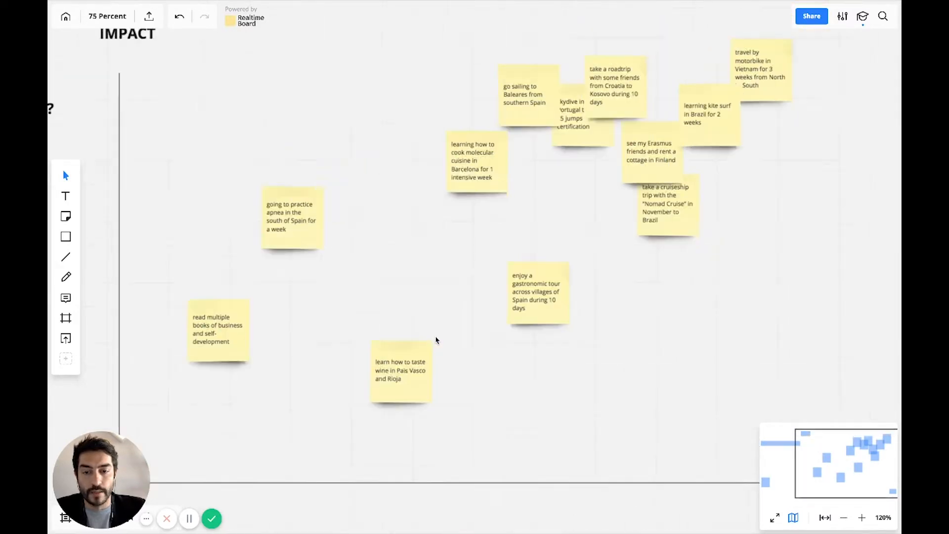
{"action": "left_click_drag", "start_coordinate": [381, 403], "coordinate": [282, 310]}
Place the music concert note at medium cost and impact, between the apnea and molecular cuisine notes.
{"action": "scroll", "coordinate": [350, 342], "scroll_direction": "down", "scroll_amount": 4}
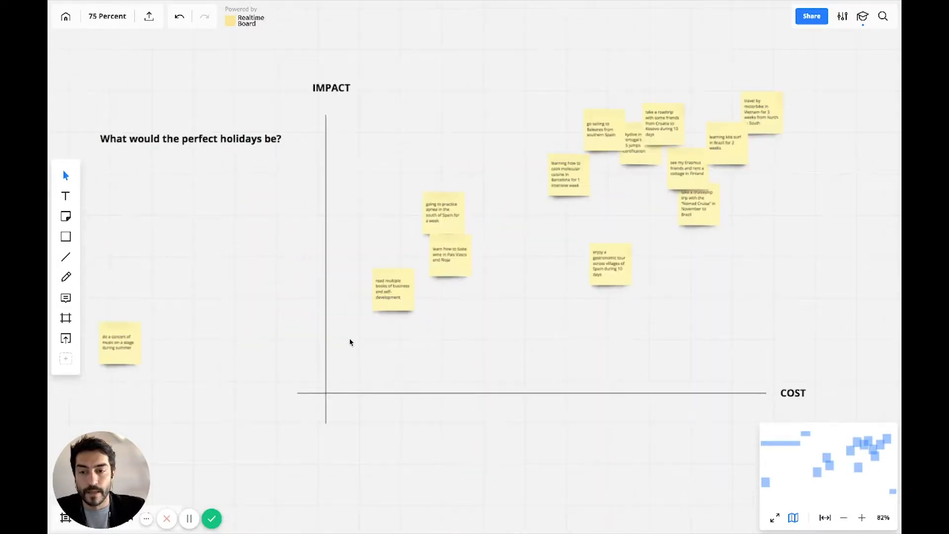
{"action": "left_click_drag", "start_coordinate": [123, 345], "coordinate": [521, 247]}
{"action": "scroll", "coordinate": [522, 247], "scroll_direction": "up", "scroll_amount": 4}
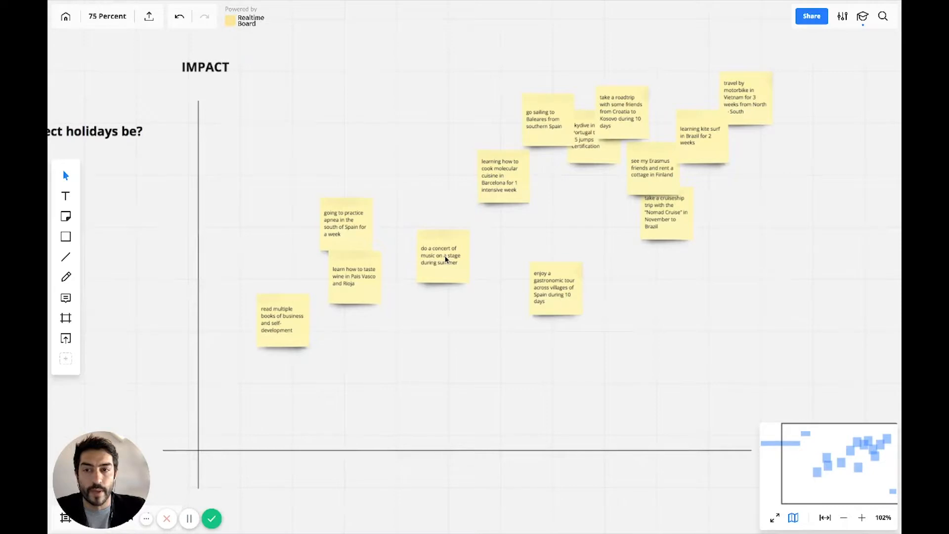
{"action": "left_click_drag", "start_coordinate": [445, 258], "coordinate": [444, 216]}
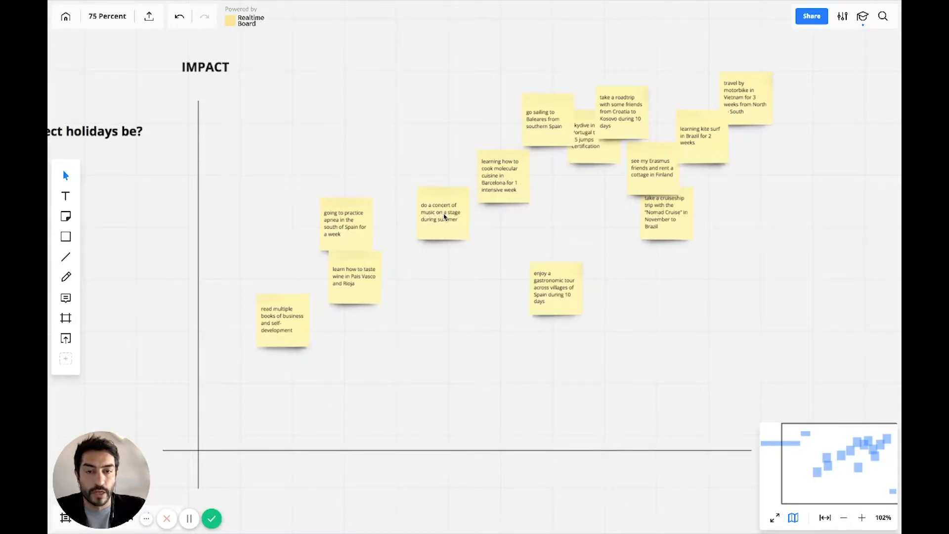
Draw a straight horizontal line across the middle of the chart, from the vertical axis past the end of the cost axis.
{"action": "scroll", "coordinate": [441, 281], "scroll_direction": "down", "scroll_amount": 5}
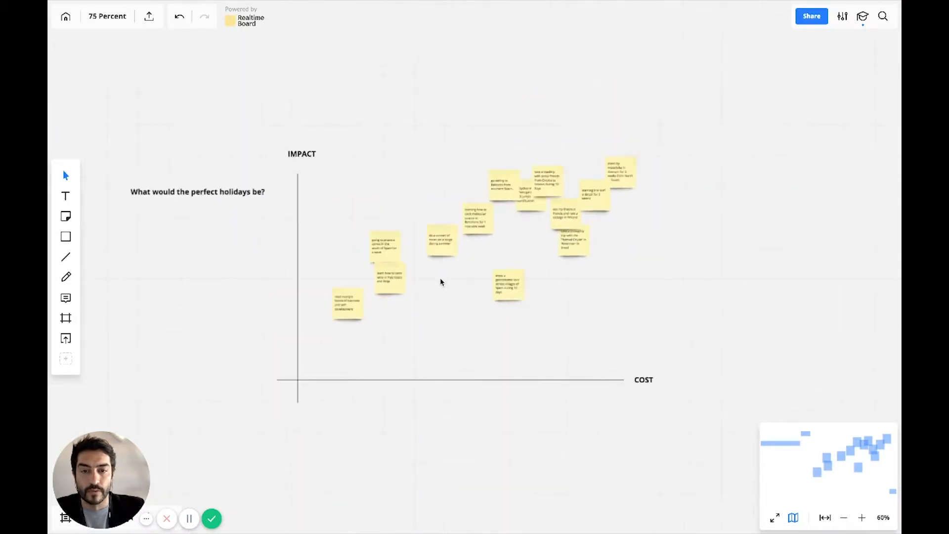
{"action": "scroll", "coordinate": [441, 281], "scroll_direction": "up", "scroll_amount": 5}
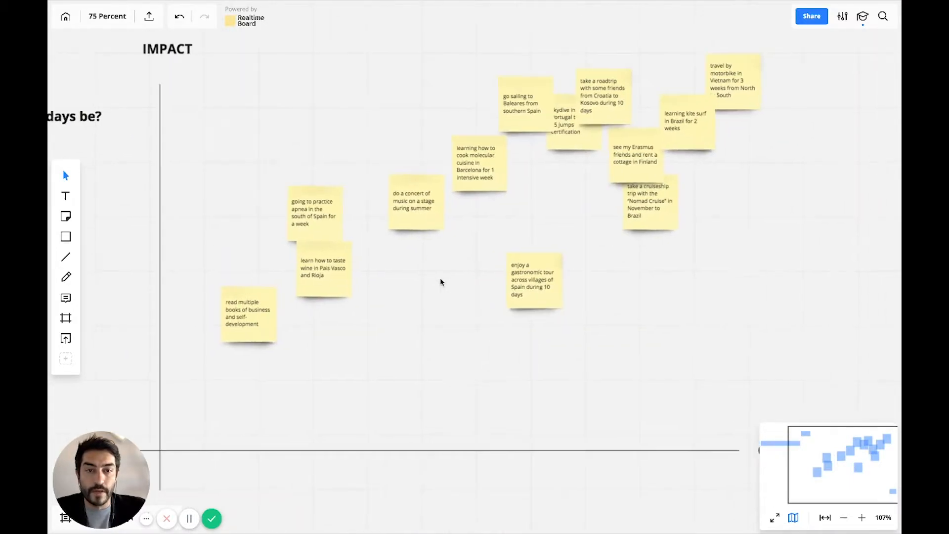
{"action": "scroll", "coordinate": [441, 282], "scroll_direction": "right", "scroll_amount": 1}
{"action": "scroll", "coordinate": [441, 282], "scroll_direction": "up", "scroll_amount": 1}
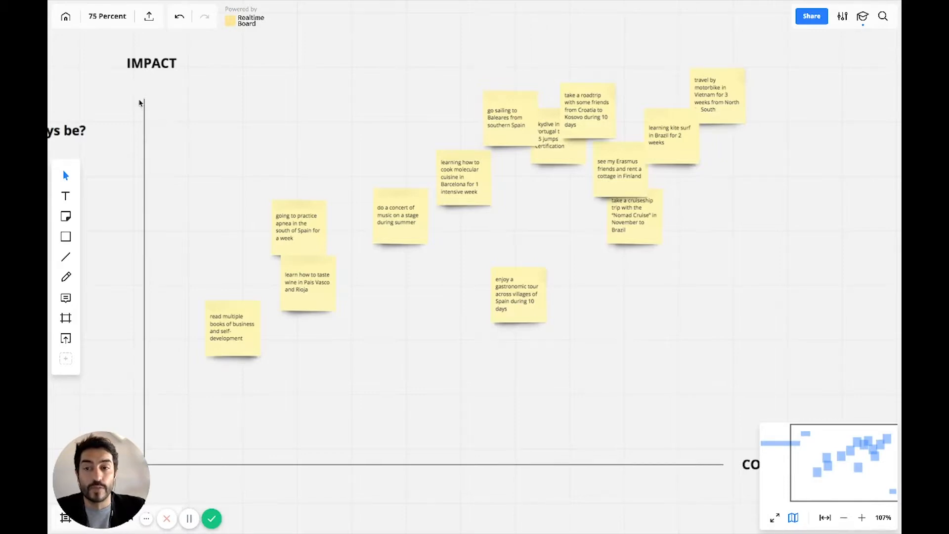
{"action": "left_click", "coordinate": [69, 259]}
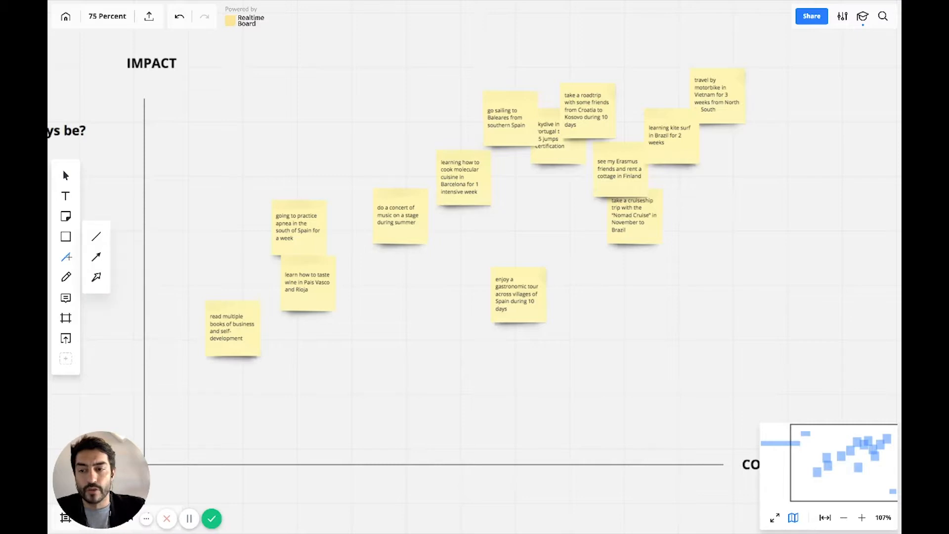
{"action": "left_click", "coordinate": [97, 237]}
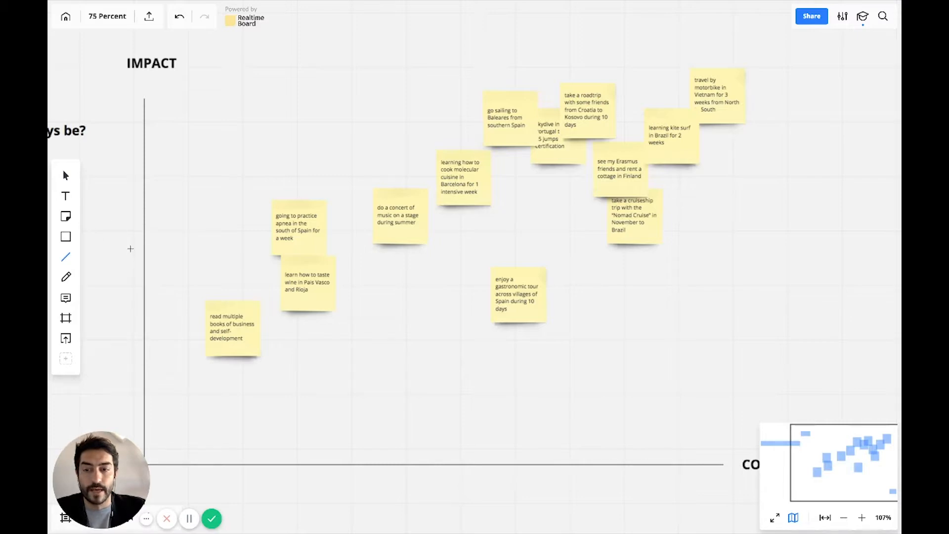
{"action": "mouse_move", "coordinate": [130, 248]}
{"action": "left_mouse_down"}
{"action": "mouse_move", "coordinate": [274, 263]}
{"action": "mouse_move", "coordinate": [756, 257]}
{"action": "left_mouse_up"}
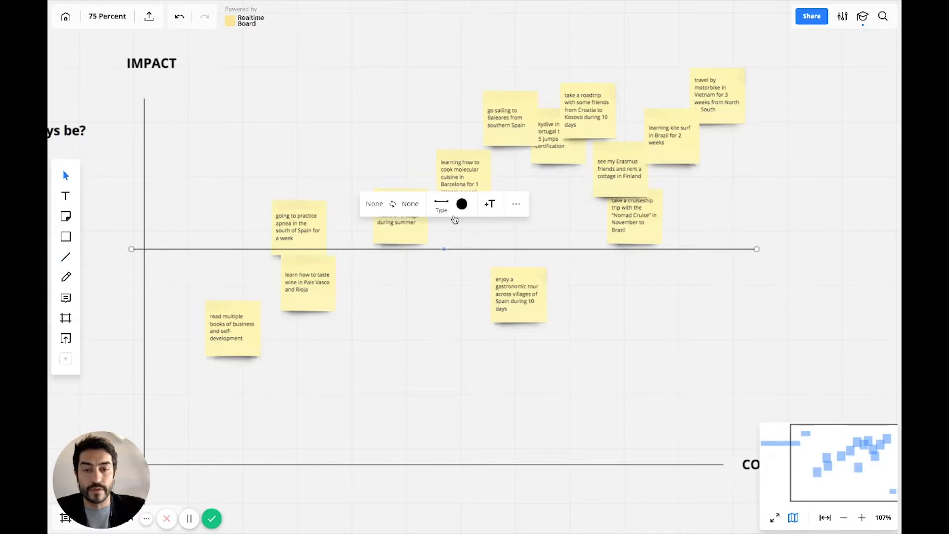
Colour the horizontal dividing line orange-red.
{"action": "left_click", "coordinate": [442, 206]}
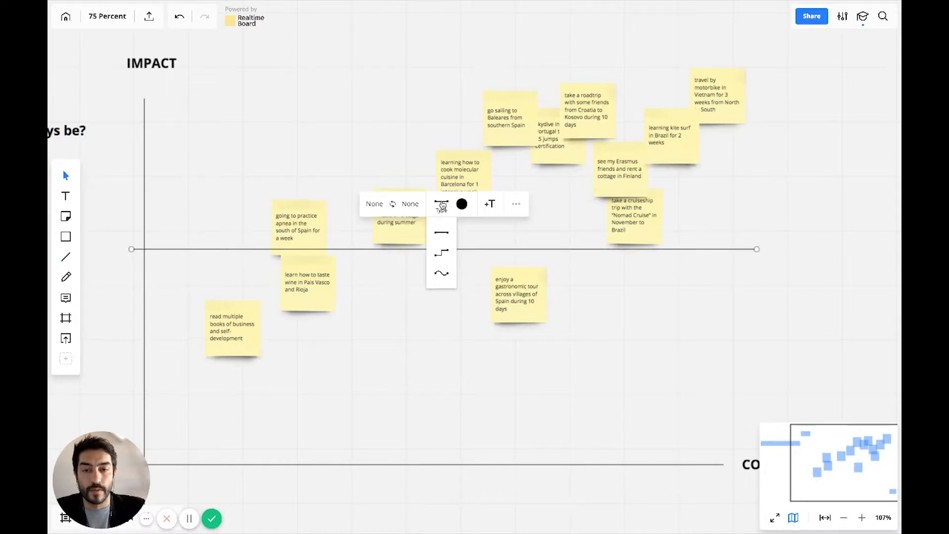
{"action": "left_click", "coordinate": [442, 205]}
{"action": "left_click", "coordinate": [461, 204]}
{"action": "left_click", "coordinate": [489, 284]}
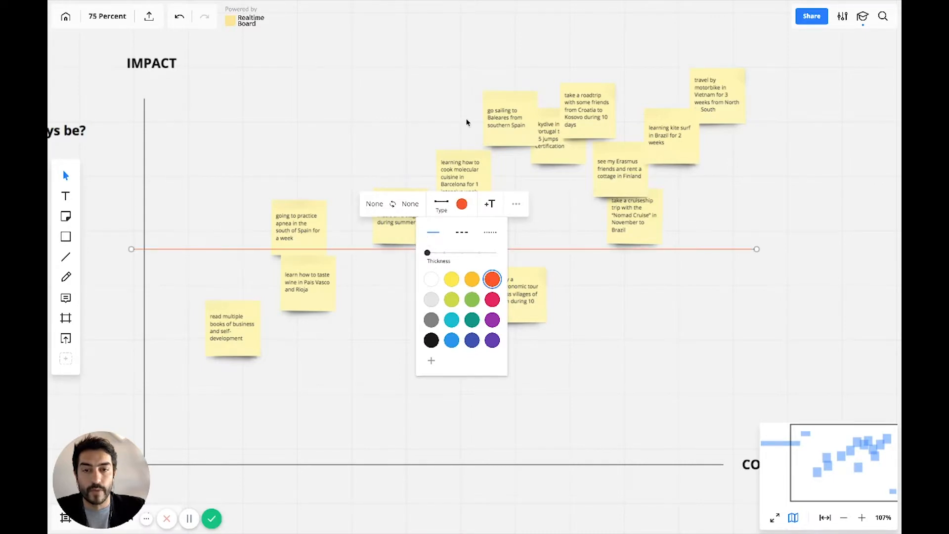
{"action": "left_click", "coordinate": [463, 92]}
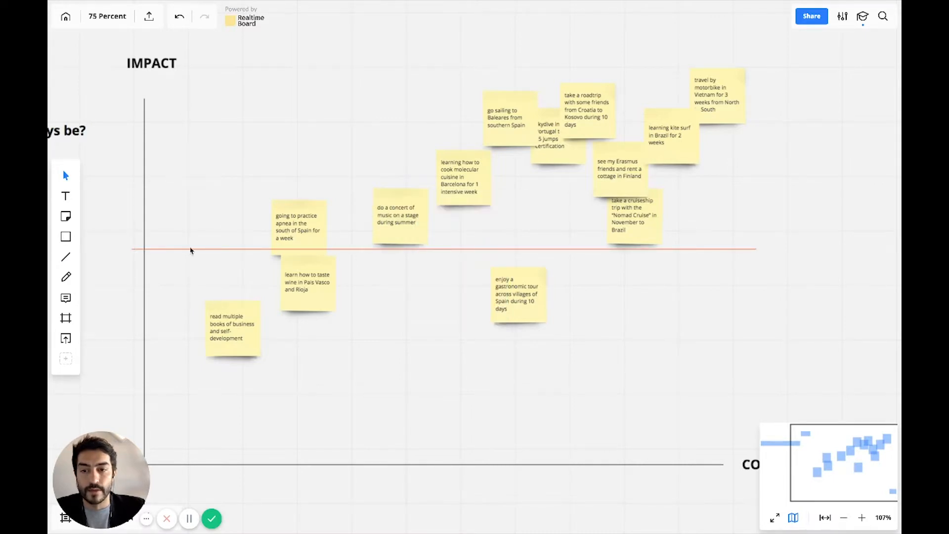
Duplicate the red dividing line, turn the copy vertical and place it across the cost axis through the molecular cuisine note.
{"action": "left_click_drag", "start_coordinate": [168, 250], "coordinate": [415, 83]}
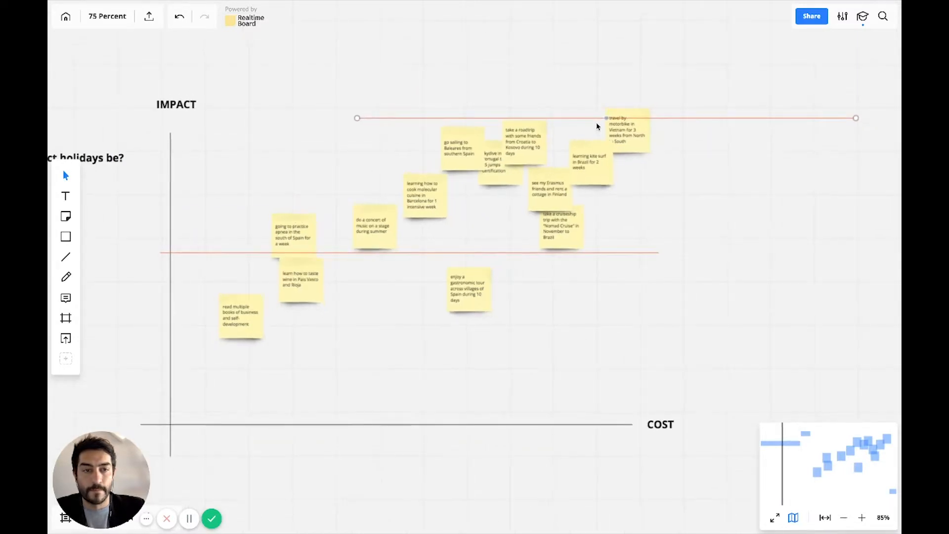
{"action": "left_click_drag", "start_coordinate": [855, 118], "coordinate": [428, 451]}
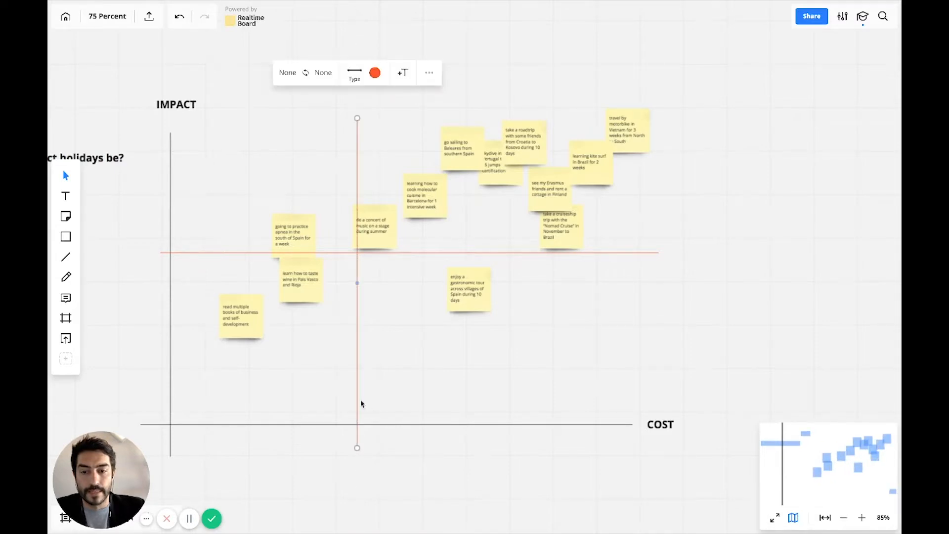
{"action": "left_click_drag", "start_coordinate": [357, 401], "coordinate": [420, 401]}
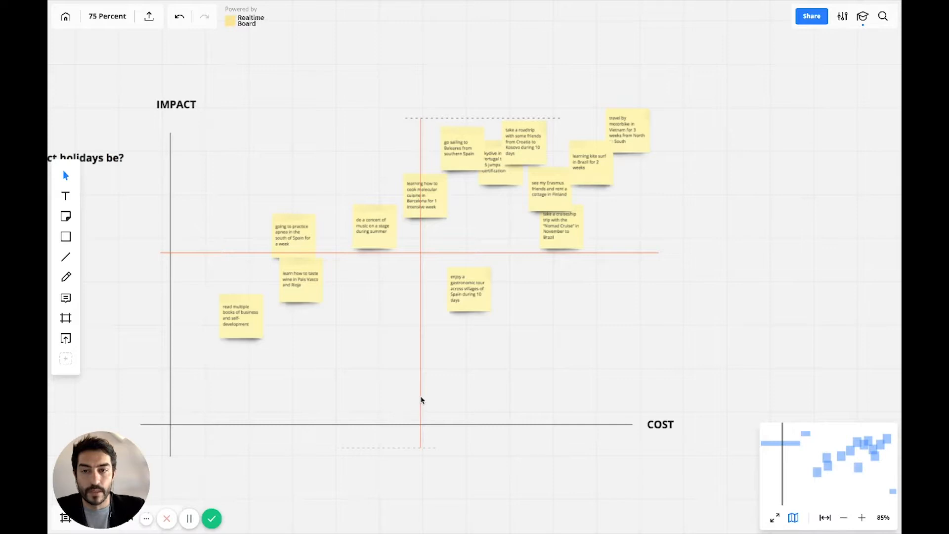
Shift the vertical divider slightly left and lower the horizontal divider to the upper edge of the gastronomic tour note.
{"action": "left_click_drag", "start_coordinate": [421, 397], "coordinate": [421, 397]}
{"action": "left_click", "coordinate": [500, 365]}
{"action": "left_click_drag", "start_coordinate": [438, 255], "coordinate": [419, 258]}
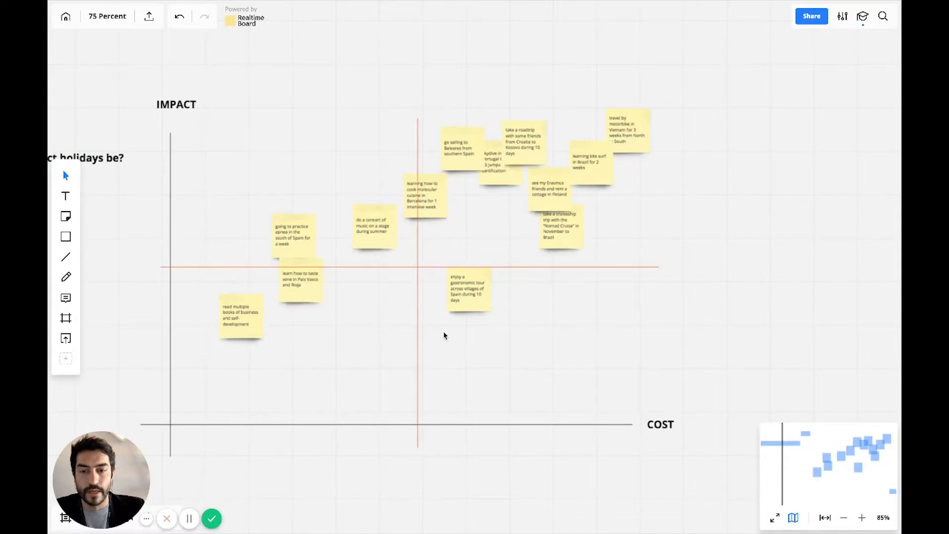
Add the text label "High impact / Low cost" in the upper-left quadrant of the chart.
{"action": "scroll", "coordinate": [444, 333], "scroll_direction": "up", "scroll_amount": 2}
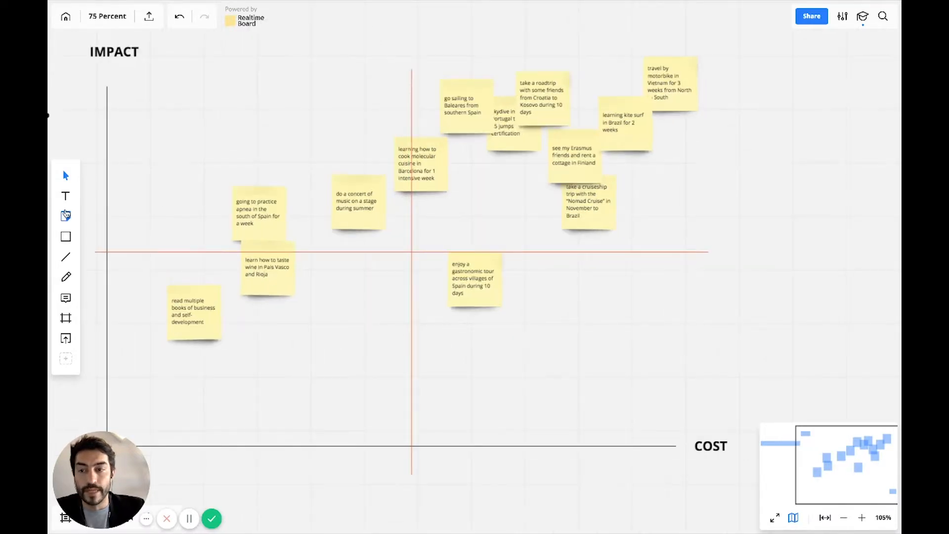
{"action": "left_click", "coordinate": [67, 198]}
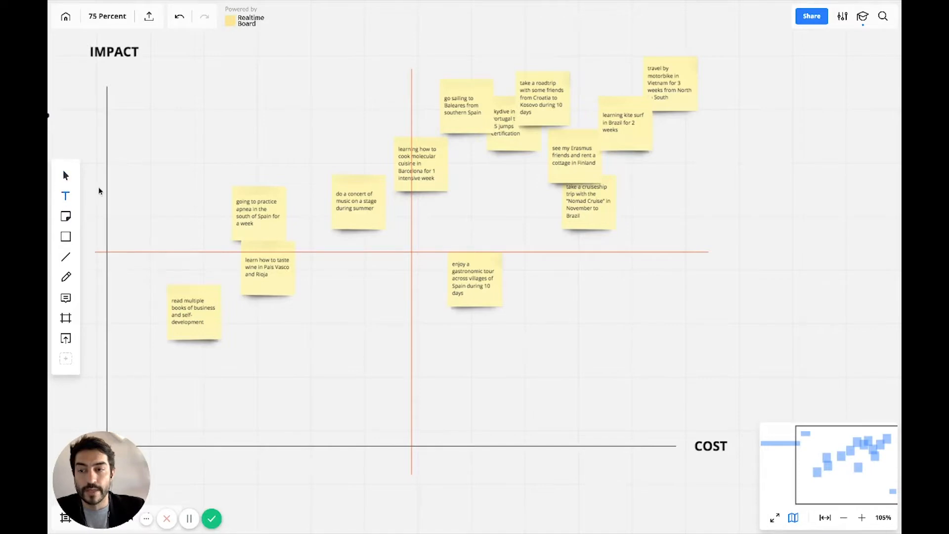
{"action": "left_click", "coordinate": [180, 130]}
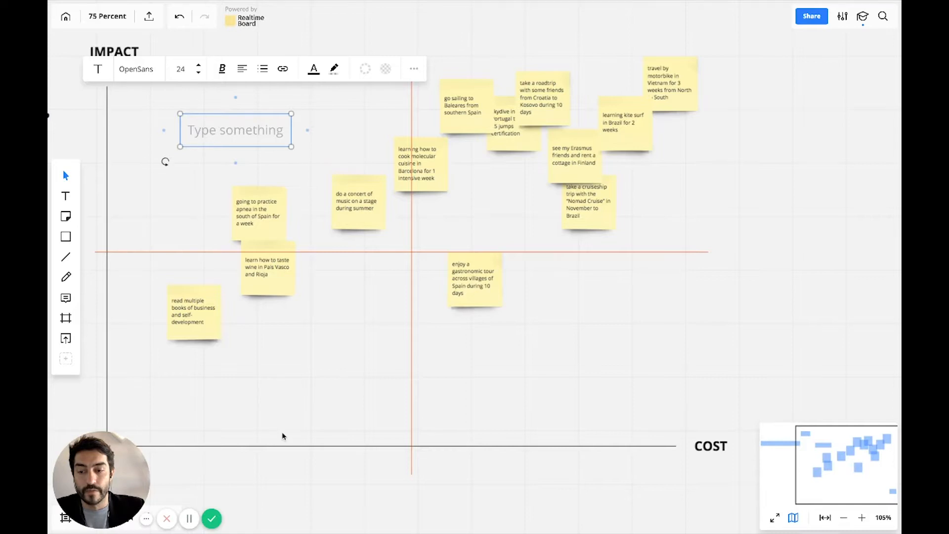
{"action": "scroll", "coordinate": [282, 435], "scroll_direction": "down", "scroll_amount": 3}
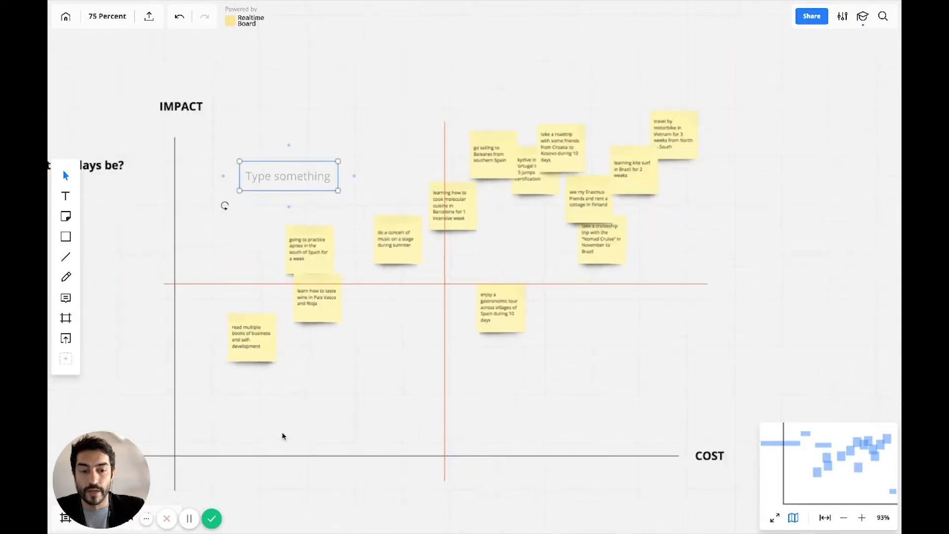
{"action": "scroll", "coordinate": [282, 435], "scroll_direction": "down", "scroll_amount": 1}
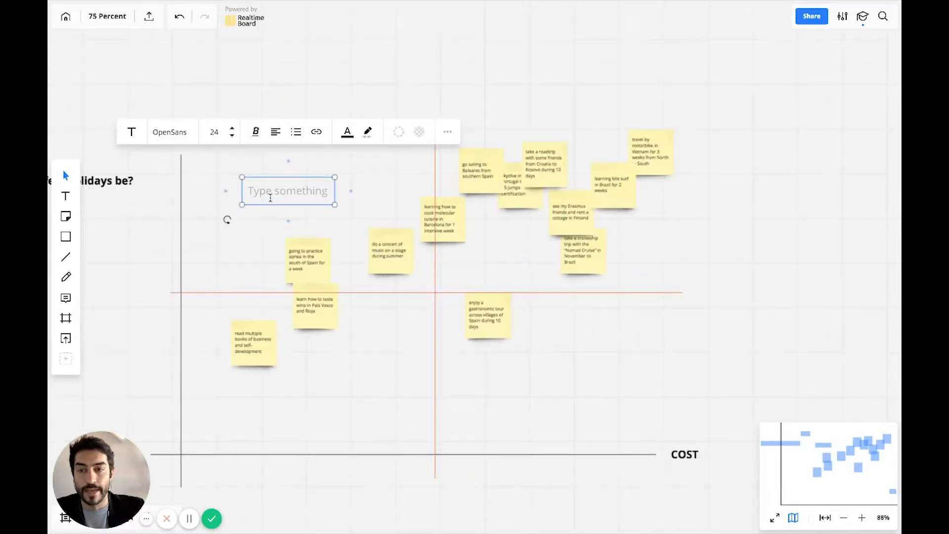
{"action": "scroll", "coordinate": [271, 198], "scroll_direction": "up", "scroll_amount": 1}
{"action": "type", "text": "Hi"}
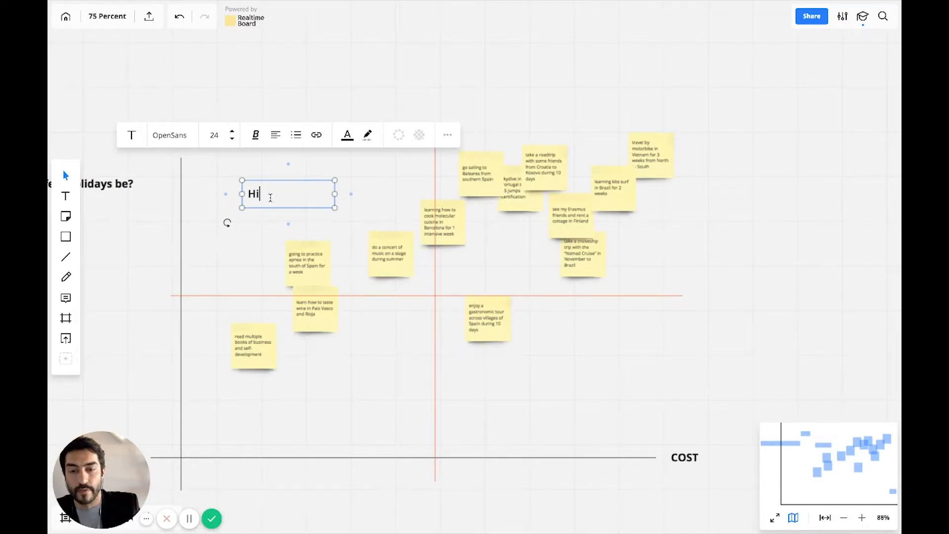
{"action": "type", "text": "gh impac"}
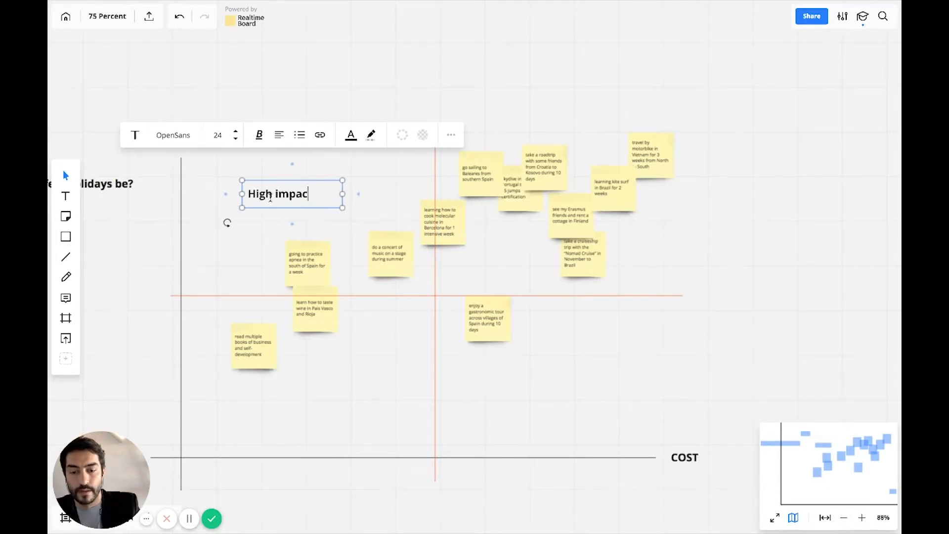
{"action": "type", "text": "t / Low cost"}
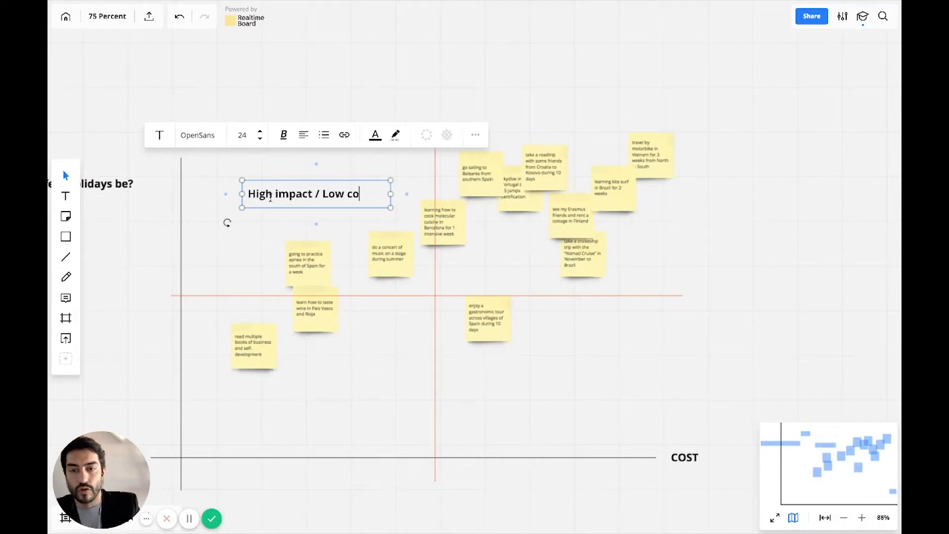
{"action": "left_click", "coordinate": [377, 390]}
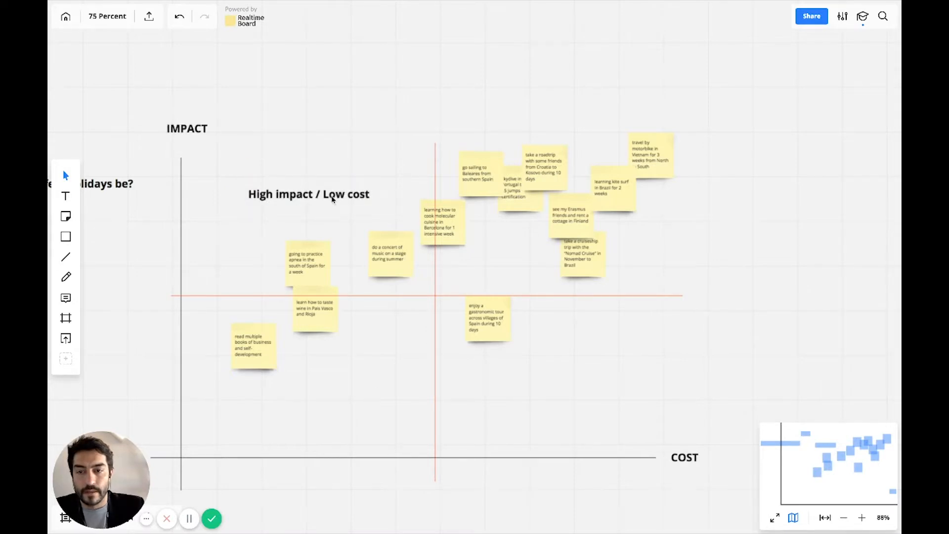
Duplicate the quadrant label into the lower-right quadrant, change it to "Low impact / High cost" and nudge it slightly left.
{"action": "left_click_drag", "start_coordinate": [335, 195], "coordinate": [594, 380]}
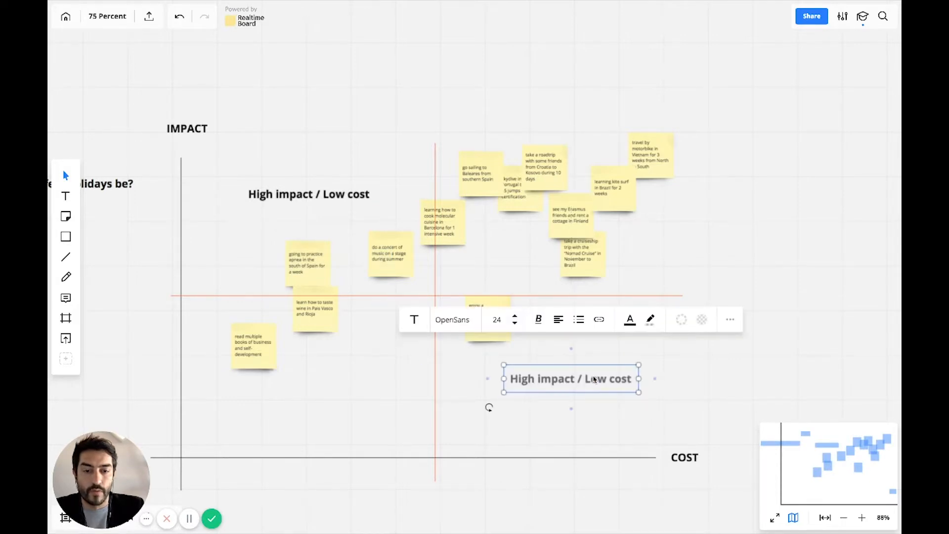
{"action": "double_click", "coordinate": [582, 380]}
{"action": "double_click", "coordinate": [521, 379]}
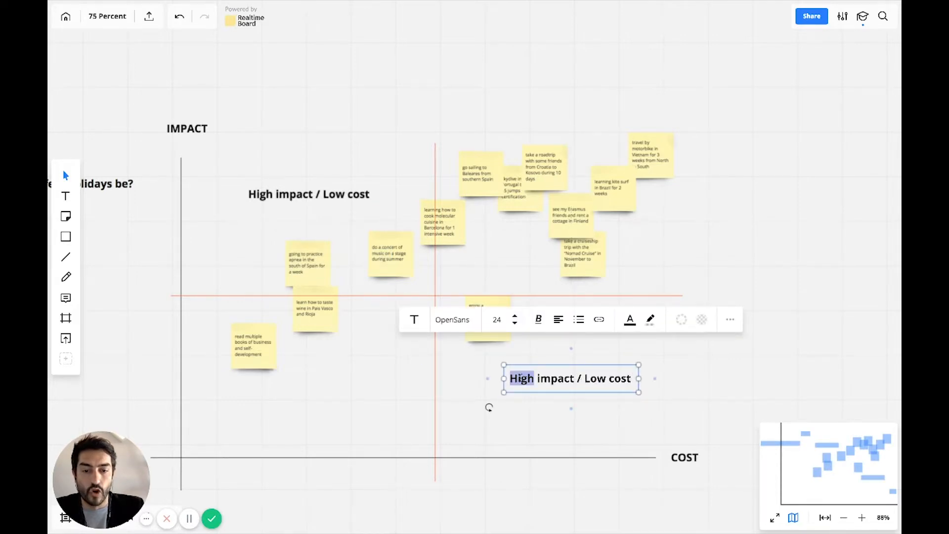
{"action": "type", "text": "Low"}
{"action": "double_click", "coordinate": [591, 379]}
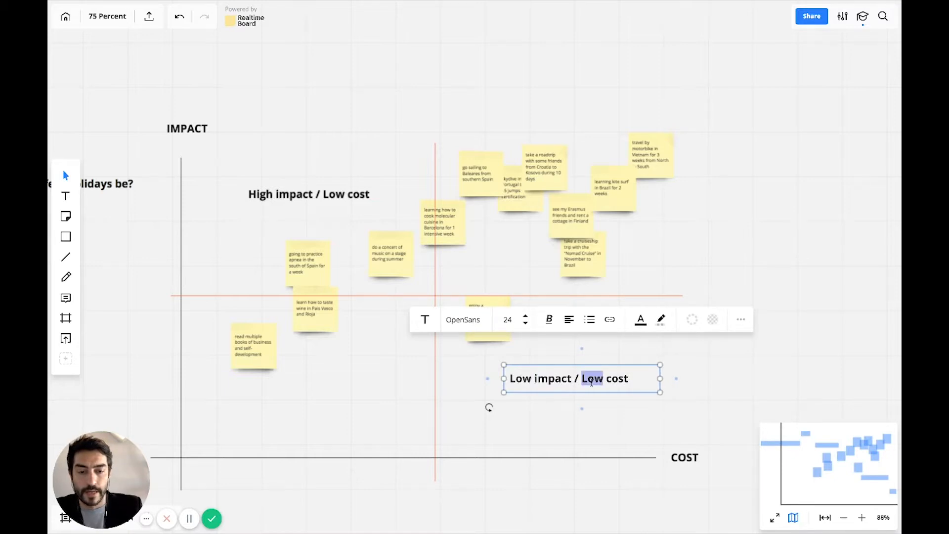
{"action": "type", "text": "High"}
{"action": "left_click", "coordinate": [564, 457]}
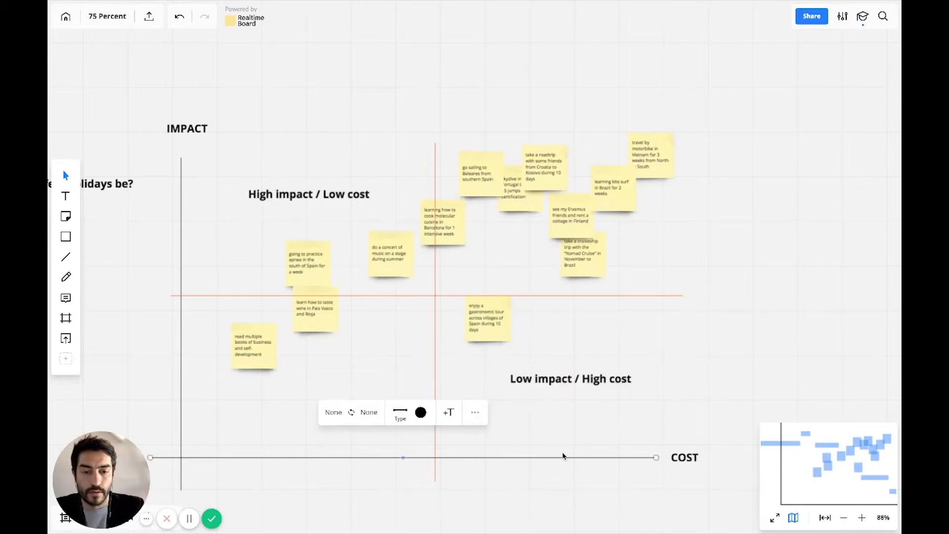
{"action": "left_click_drag", "start_coordinate": [577, 384], "coordinate": [561, 383]}
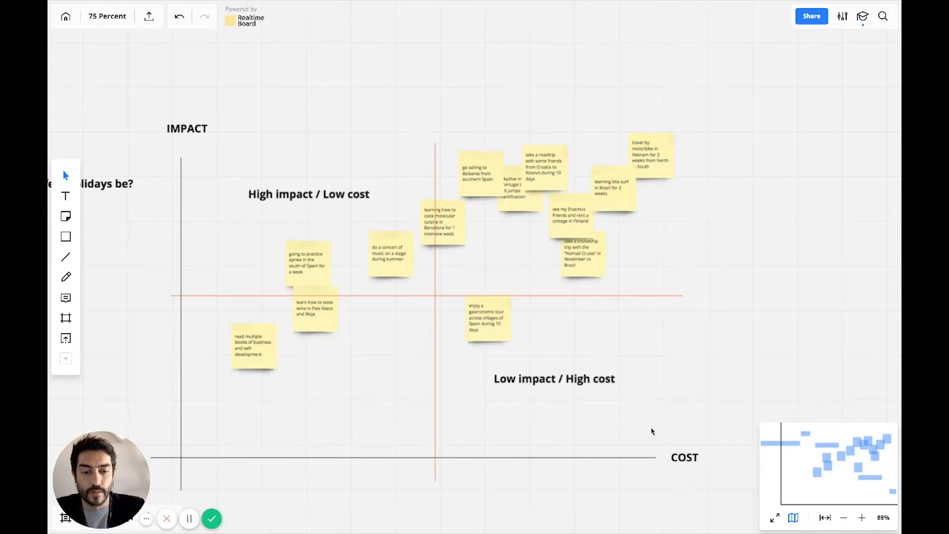
Duplicate the "Low impact / High cost" label into the lower-left quadrant and reword the copy to "Low impact / Low cost".
{"action": "left_click_drag", "start_coordinate": [571, 381], "coordinate": [329, 387]}
{"action": "double_click", "coordinate": [296, 381]}
{"action": "left_click", "coordinate": [335, 379]}
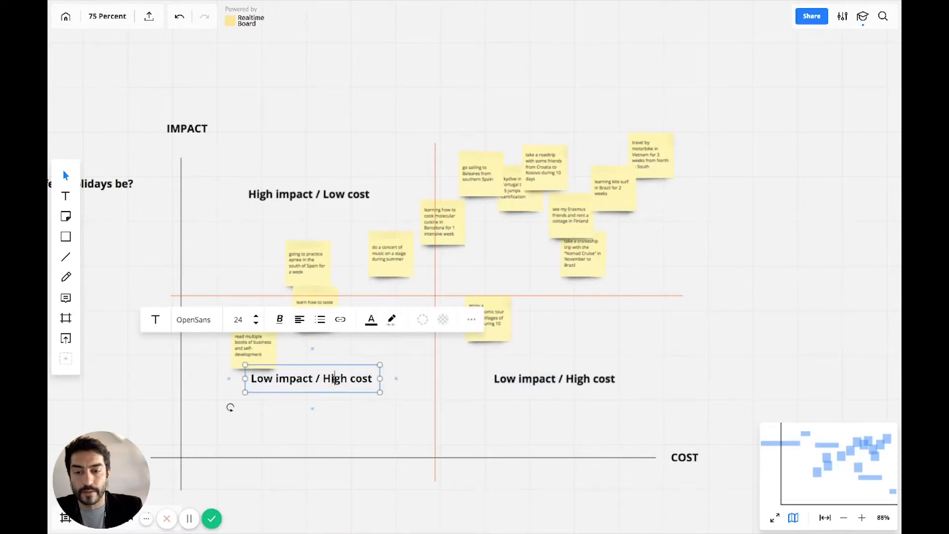
{"action": "key", "text": "BackSpace"}
{"action": "key", "text": "BackSpace"}
{"action": "key", "text": "Delete"}
{"action": "key", "text": "Delete"}
{"action": "type", "text": "Low"}
{"action": "left_click", "coordinate": [339, 405]}
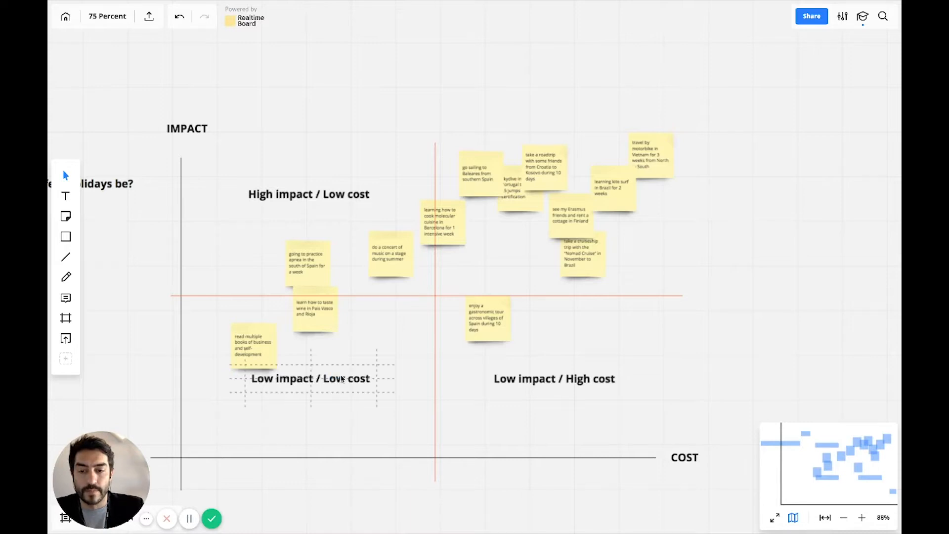
Duplicate the "Low impact / Low cost" label into the upper-right quadrant and reword the copy to "High impact / High cost".
{"action": "left_click_drag", "start_coordinate": [342, 379], "coordinate": [586, 191]}
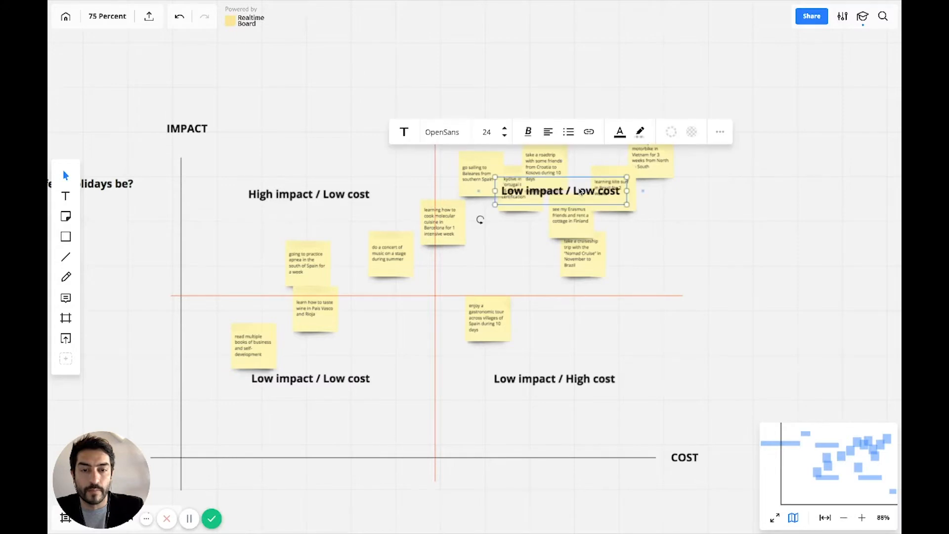
{"action": "left_click", "coordinate": [555, 191]}
{"action": "double_click", "coordinate": [514, 190]}
{"action": "type", "text": "High"}
{"action": "double_click", "coordinate": [588, 189]}
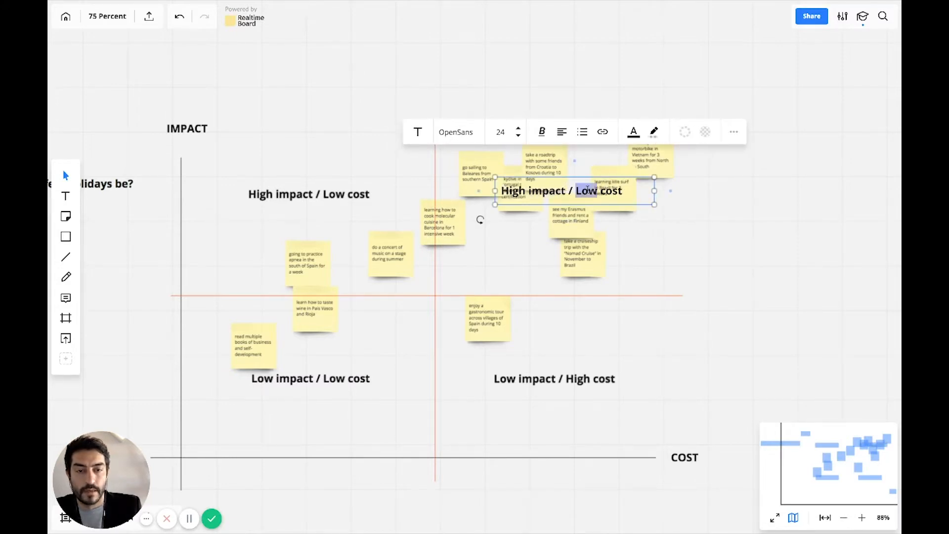
{"action": "type", "text": "High"}
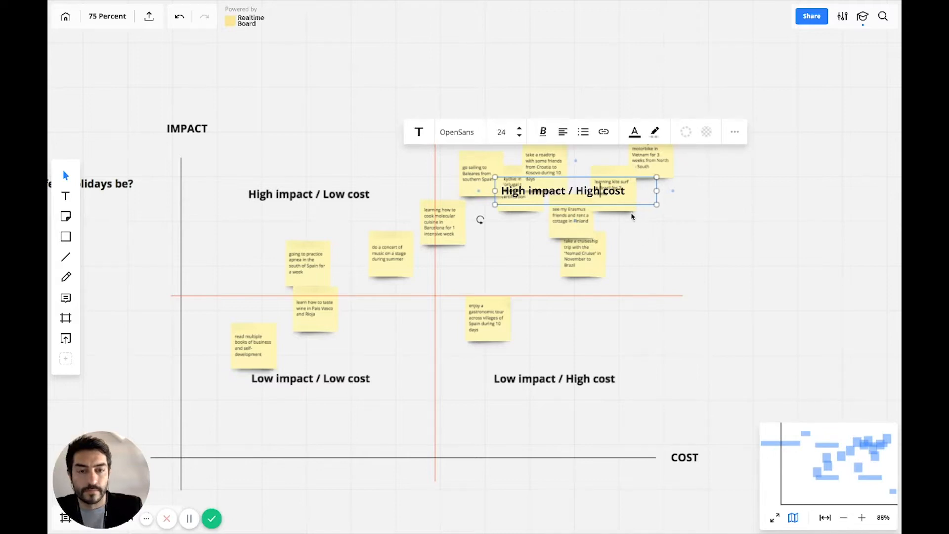
{"action": "left_click", "coordinate": [630, 216]}
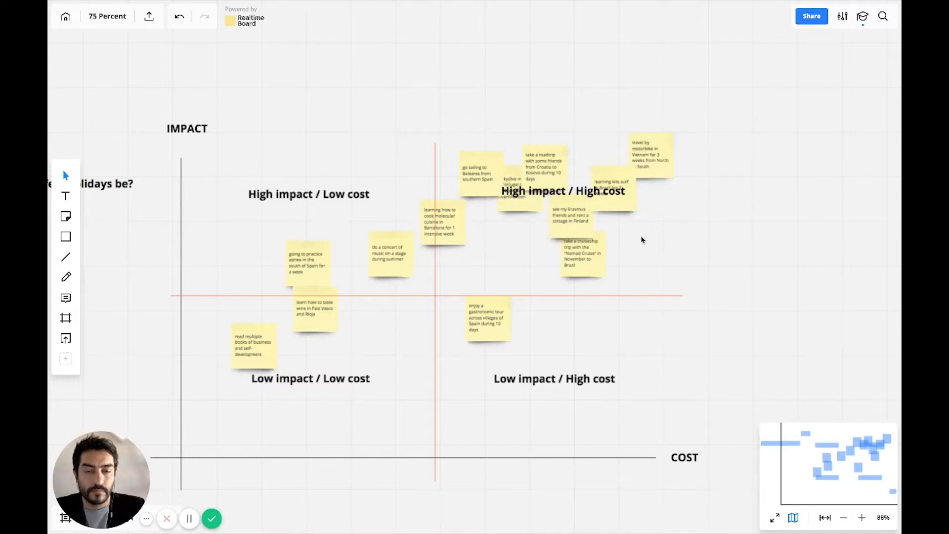
Send the "High impact / High cost" label behind the sticky notes and move the perfect holidays question just above the IMPACT label.
{"action": "left_click", "coordinate": [580, 192]}
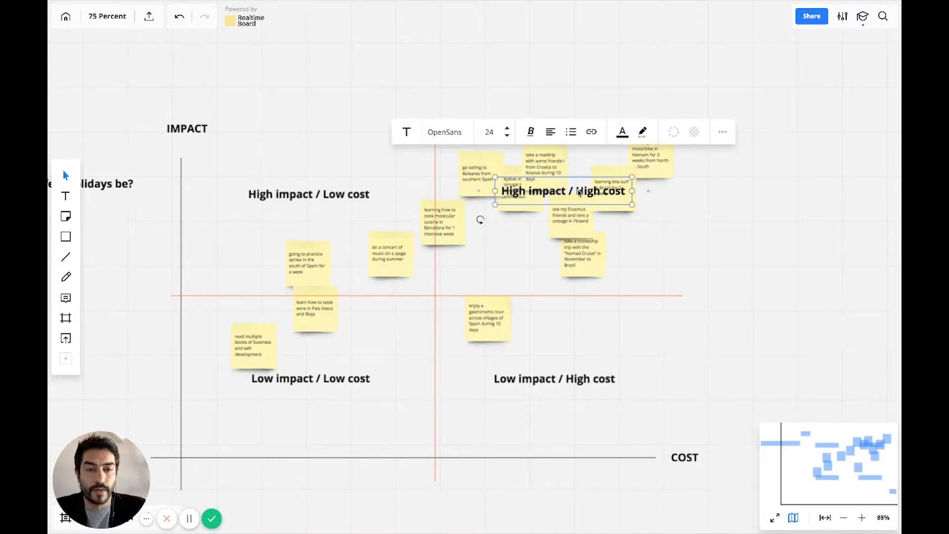
{"action": "right_click", "coordinate": [580, 193]}
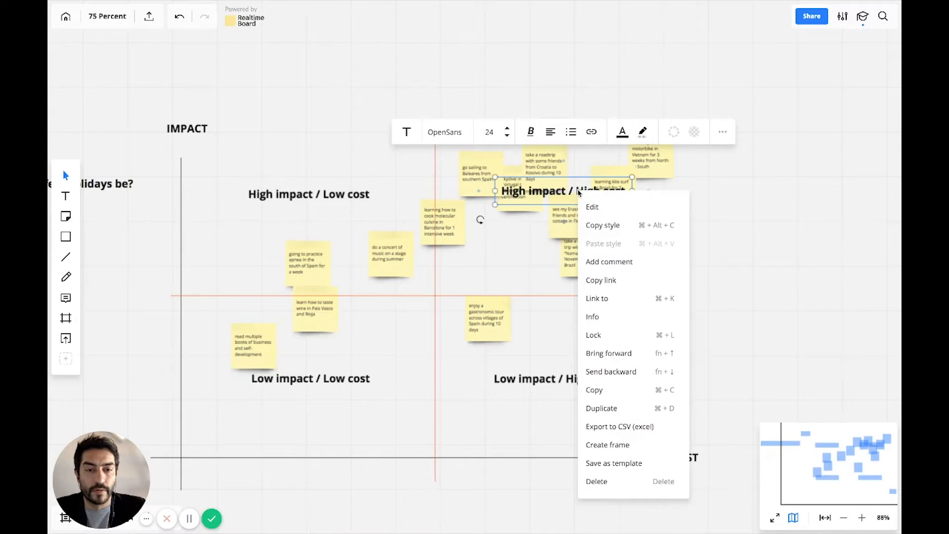
{"action": "left_click", "coordinate": [603, 371]}
{"action": "left_click", "coordinate": [663, 262]}
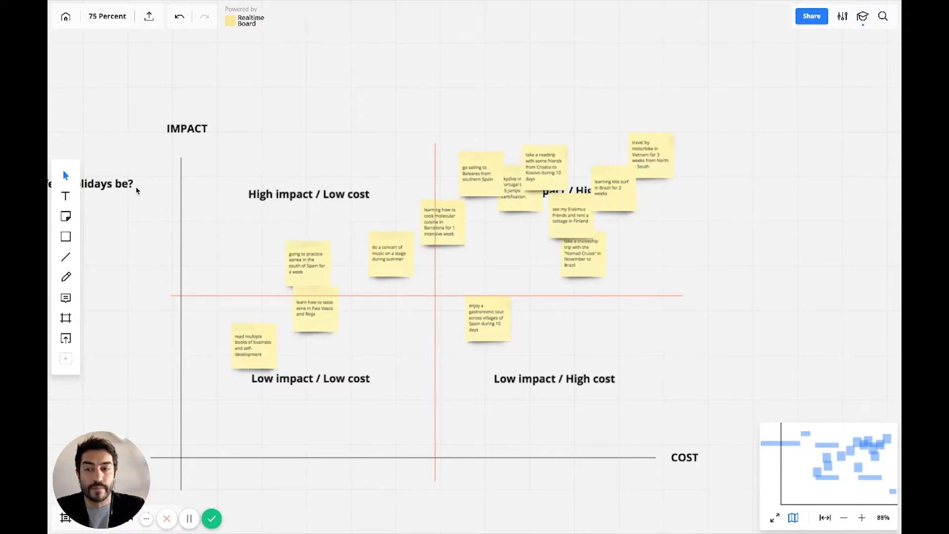
{"action": "left_click_drag", "start_coordinate": [121, 187], "coordinate": [350, 114]}
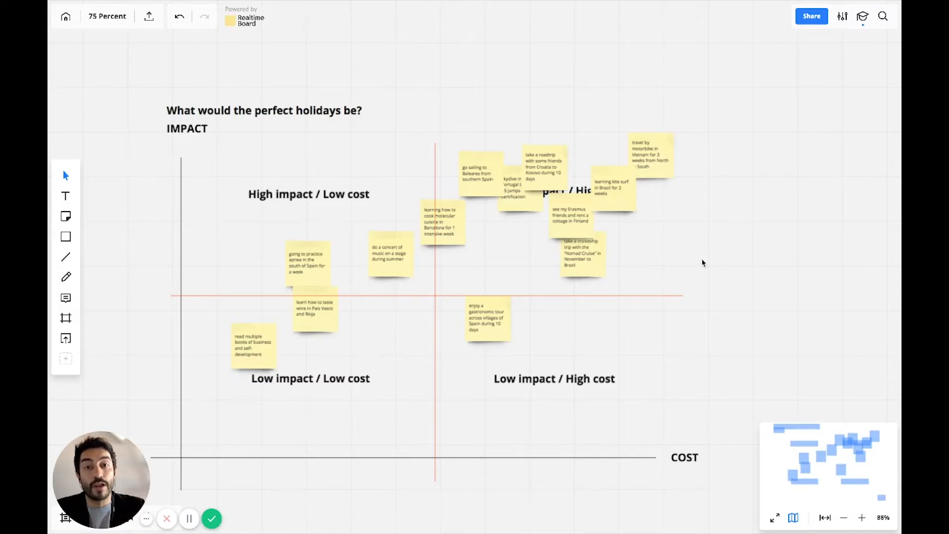
Examine how the holiday ideas are spread over the four impact and cost quadrants.
{"action": "scroll", "coordinate": [690, 233], "scroll_direction": "up", "scroll_amount": 5}
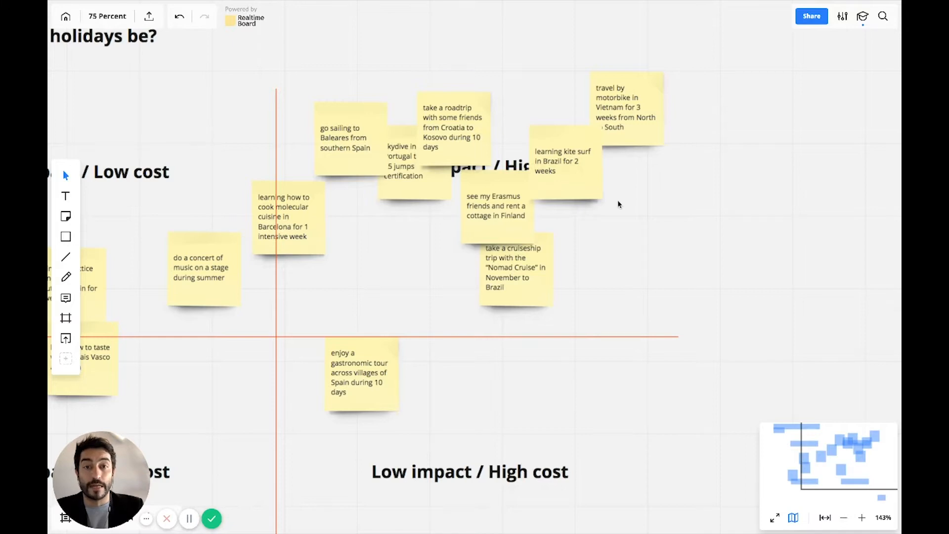
{"action": "scroll", "coordinate": [617, 200], "scroll_direction": "down", "scroll_amount": 5}
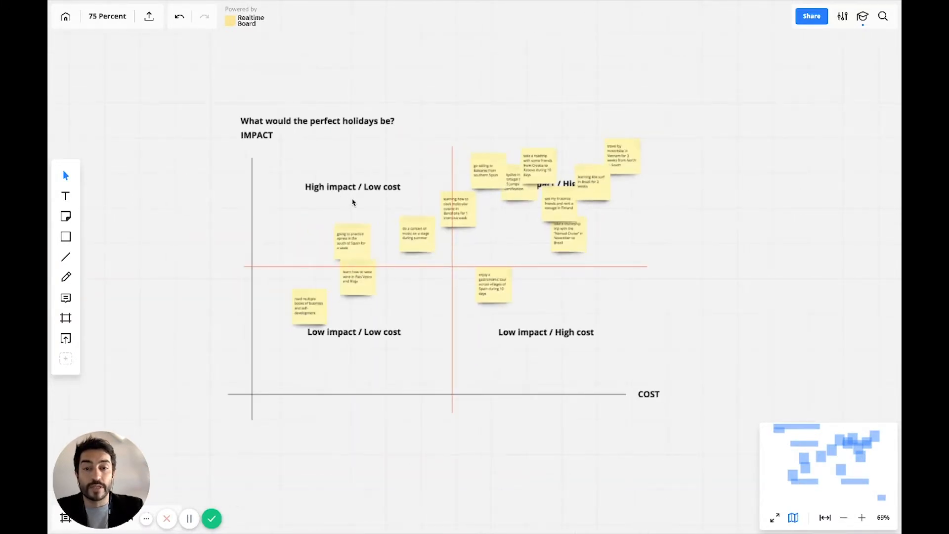
{"action": "scroll", "coordinate": [354, 202], "scroll_direction": "up", "scroll_amount": 3}
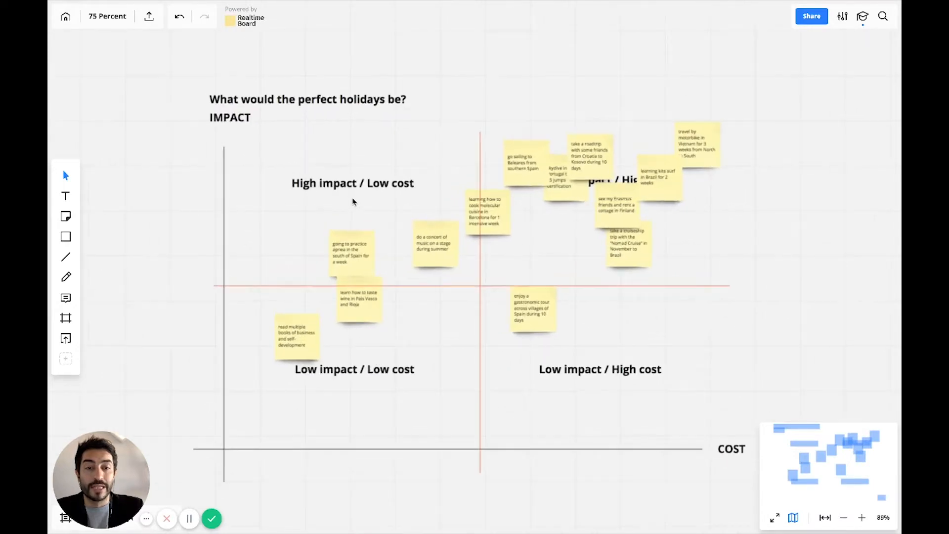
{"action": "scroll", "coordinate": [495, 237], "scroll_direction": "down", "scroll_amount": 2}
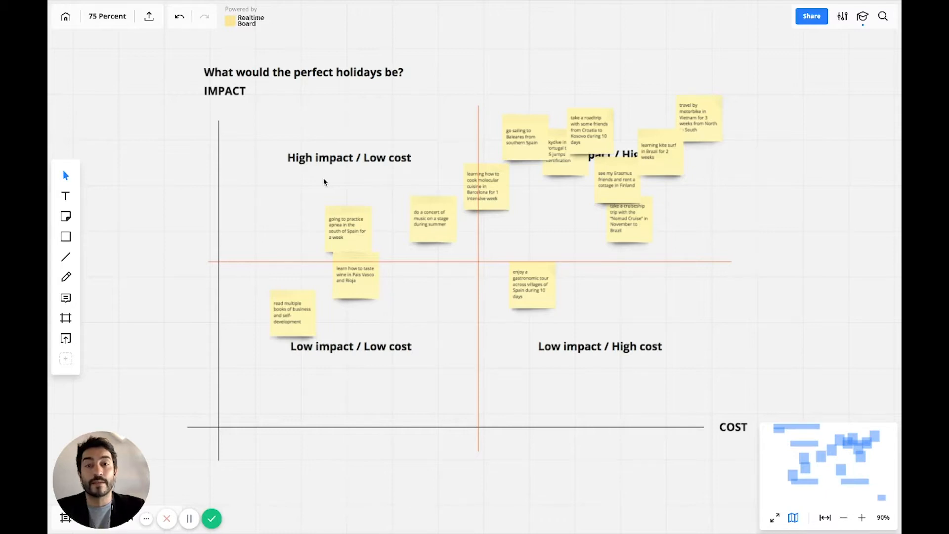
{"action": "scroll", "coordinate": [324, 179], "scroll_direction": "up", "scroll_amount": 5}
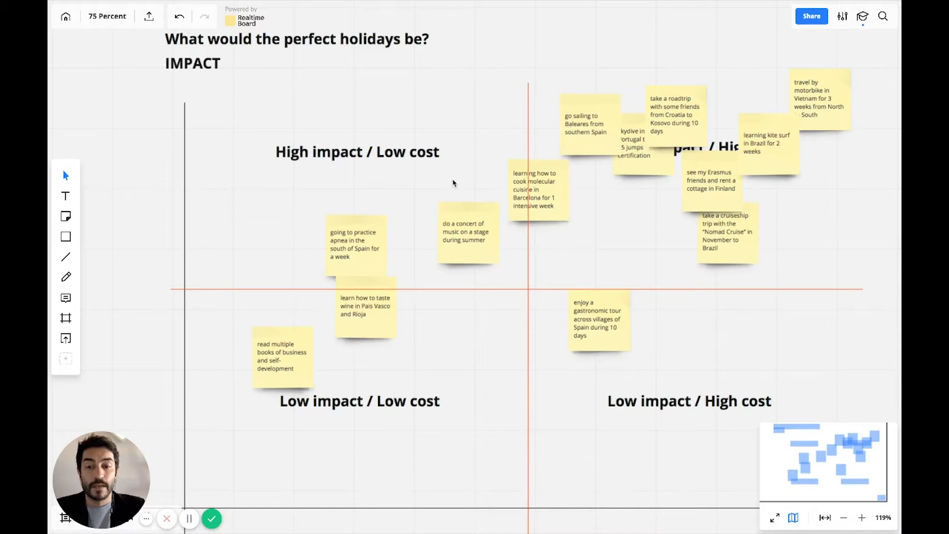
{"action": "scroll", "coordinate": [434, 328], "scroll_direction": "down", "scroll_amount": 2}
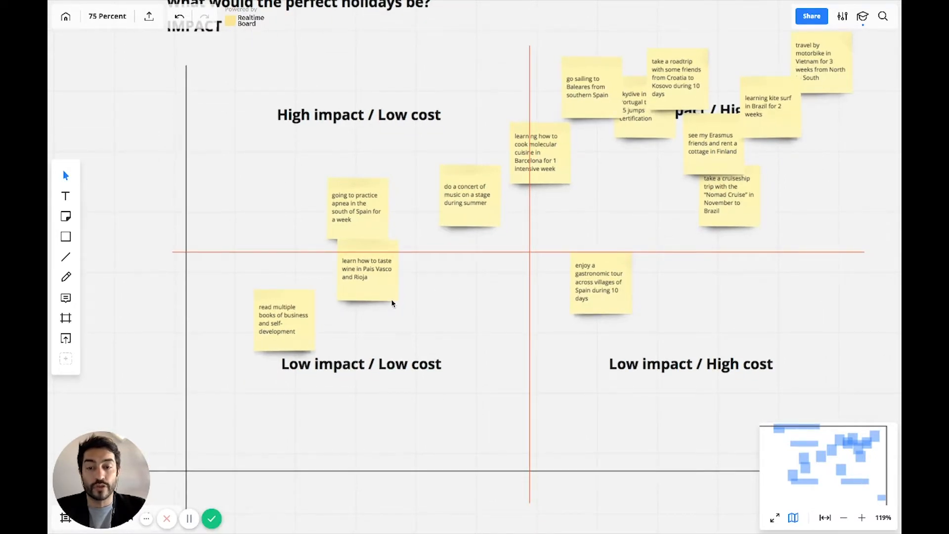
{"action": "scroll", "coordinate": [392, 303], "scroll_direction": "right", "scroll_amount": 2}
{"action": "scroll", "coordinate": [392, 303], "scroll_direction": "up", "scroll_amount": 1}
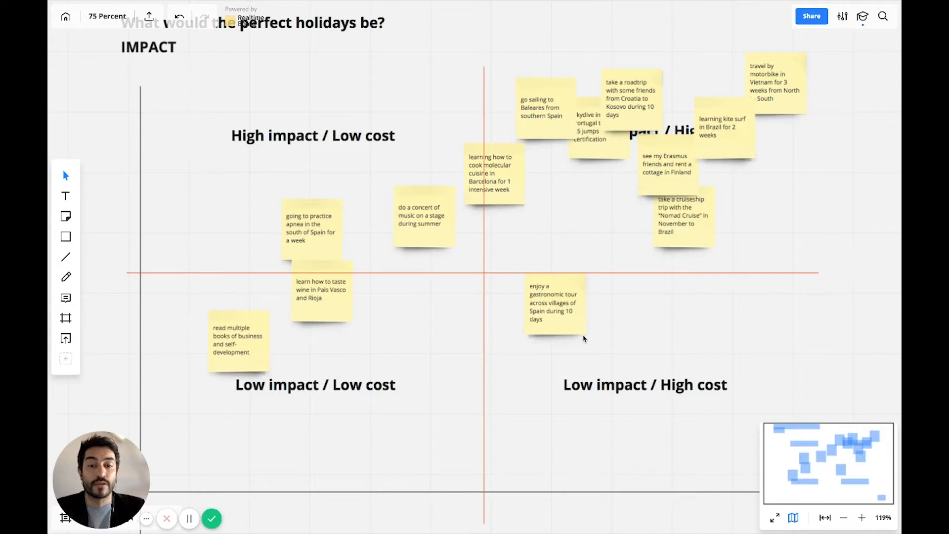
Duplicate the gastronomic tour note to the left and reword the copy to "enjoy a gastronomic tour across 3 villages of Spain during 4 days".
{"action": "left_click", "coordinate": [559, 324]}
{"action": "left_click_drag", "start_coordinate": [557, 328], "coordinate": [456, 310]}
{"action": "left_click", "coordinate": [455, 279]}
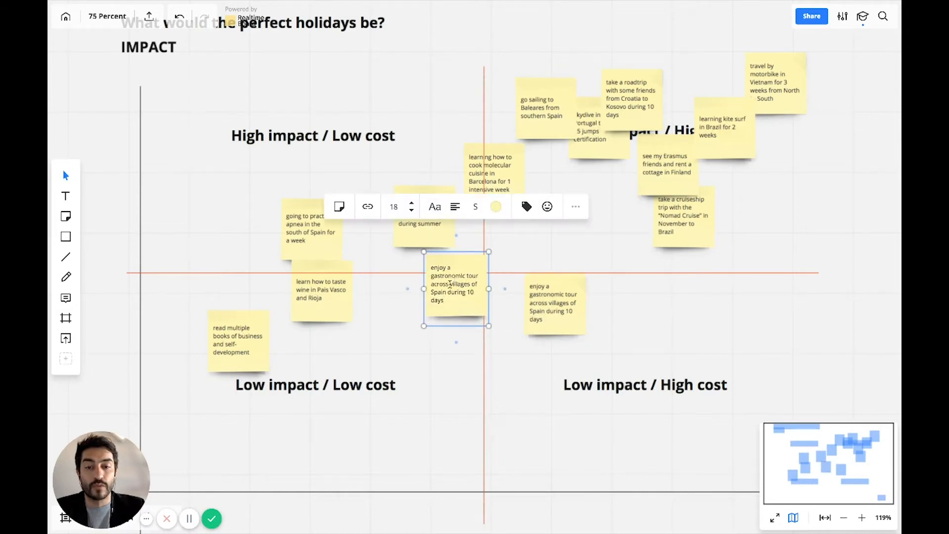
{"action": "type", "text": "3"}
{"action": "double_click", "coordinate": [478, 292]}
{"action": "type", "text": "4"}
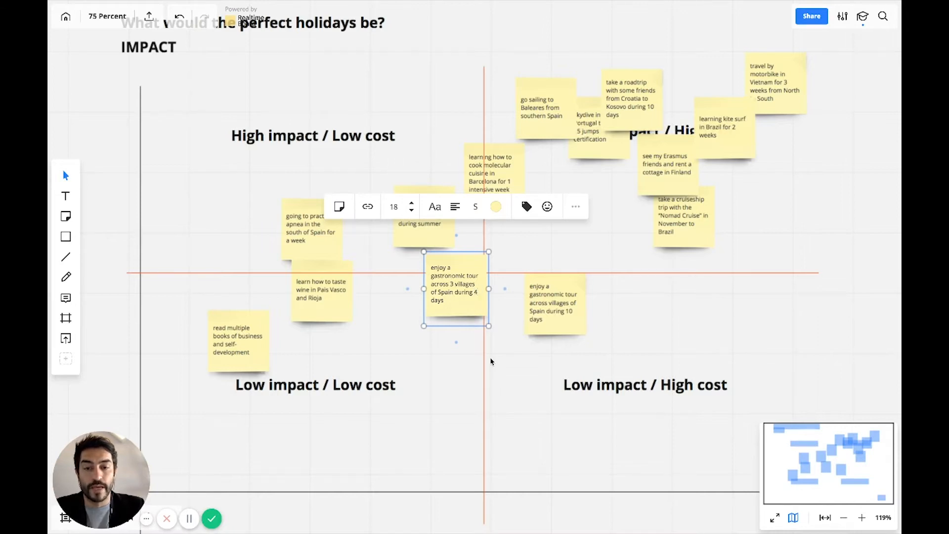
{"action": "left_click", "coordinate": [504, 371]}
Move the 4-day gastronomic tour note up into the high impact / low cost quadrant, just below the concert note.
{"action": "left_click_drag", "start_coordinate": [481, 312], "coordinate": [484, 312]}
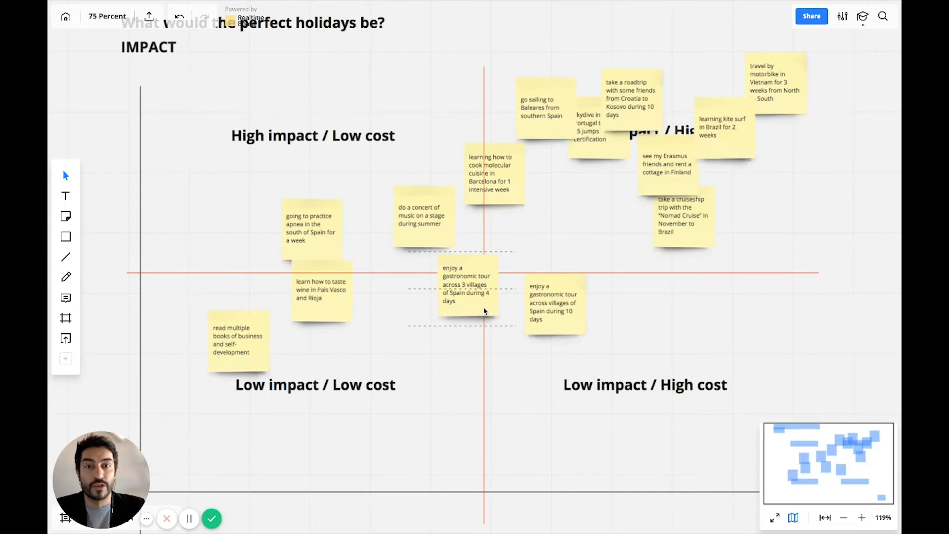
{"action": "left_click_drag", "start_coordinate": [484, 310], "coordinate": [458, 290]}
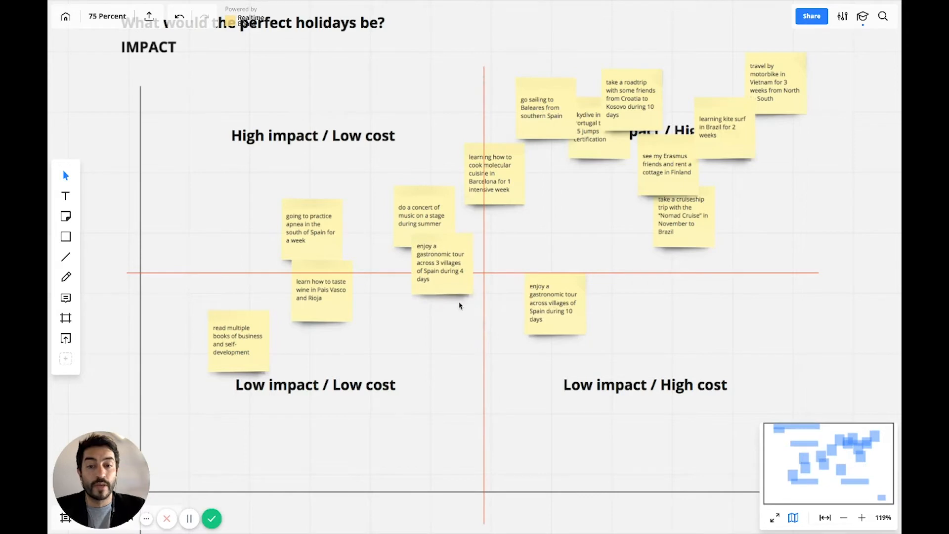